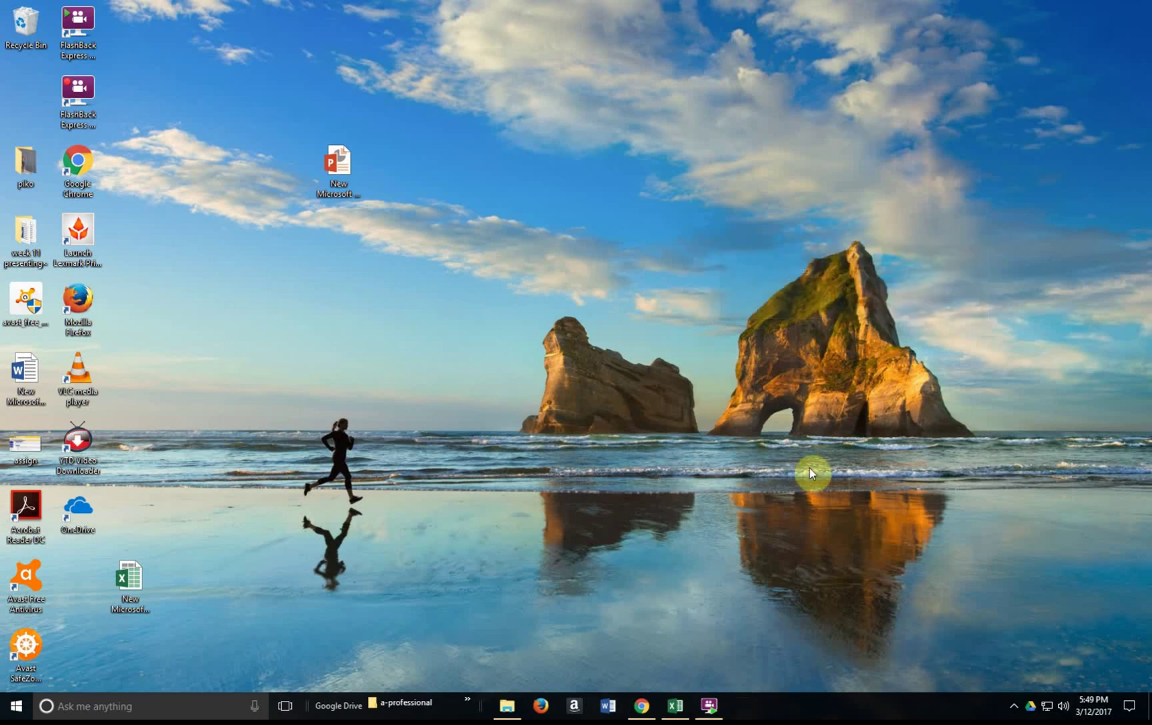
Open File Explorer on the Google Drive 'integration' folder with the Word, Excel and database files
left_click(507, 706)
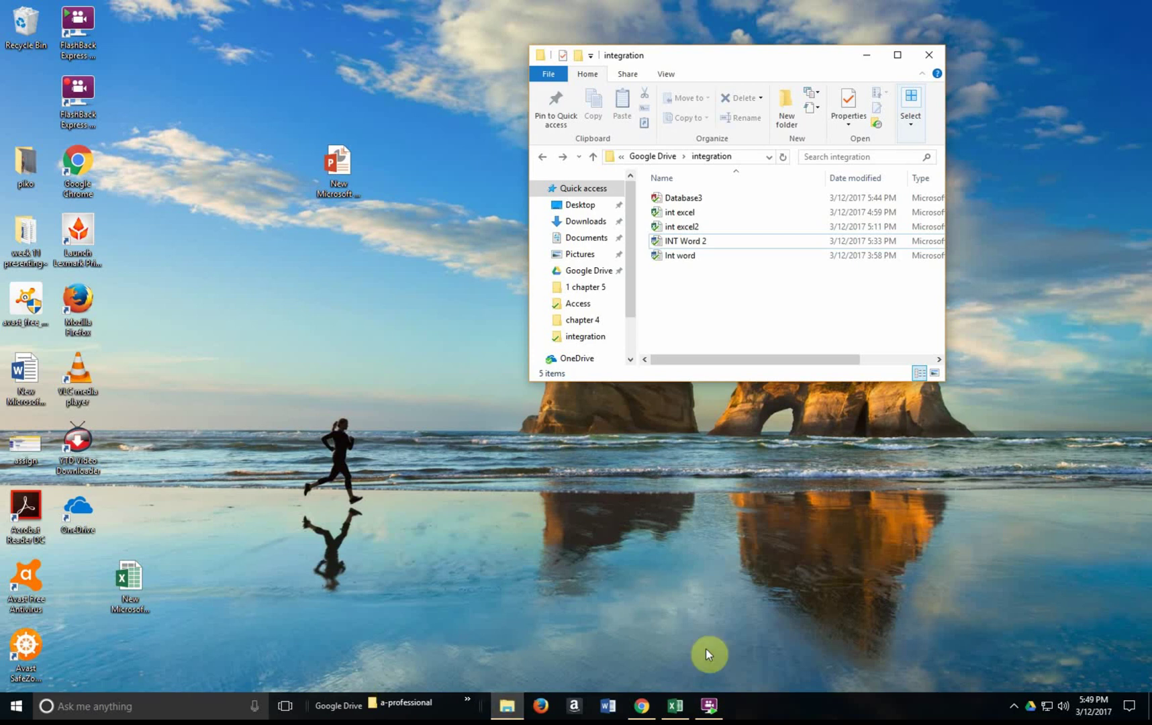
Open INT Word 2 in Word and look over its Caribbean Tours outline text
double_click(689, 241)
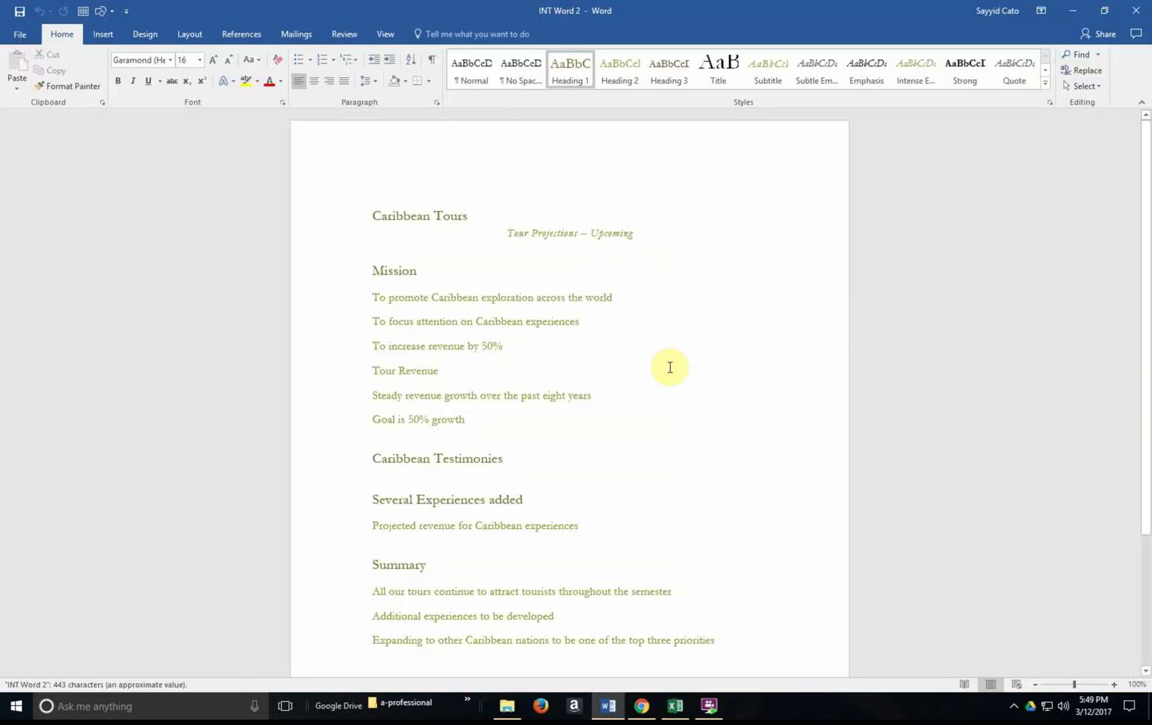
left_click(369, 214)
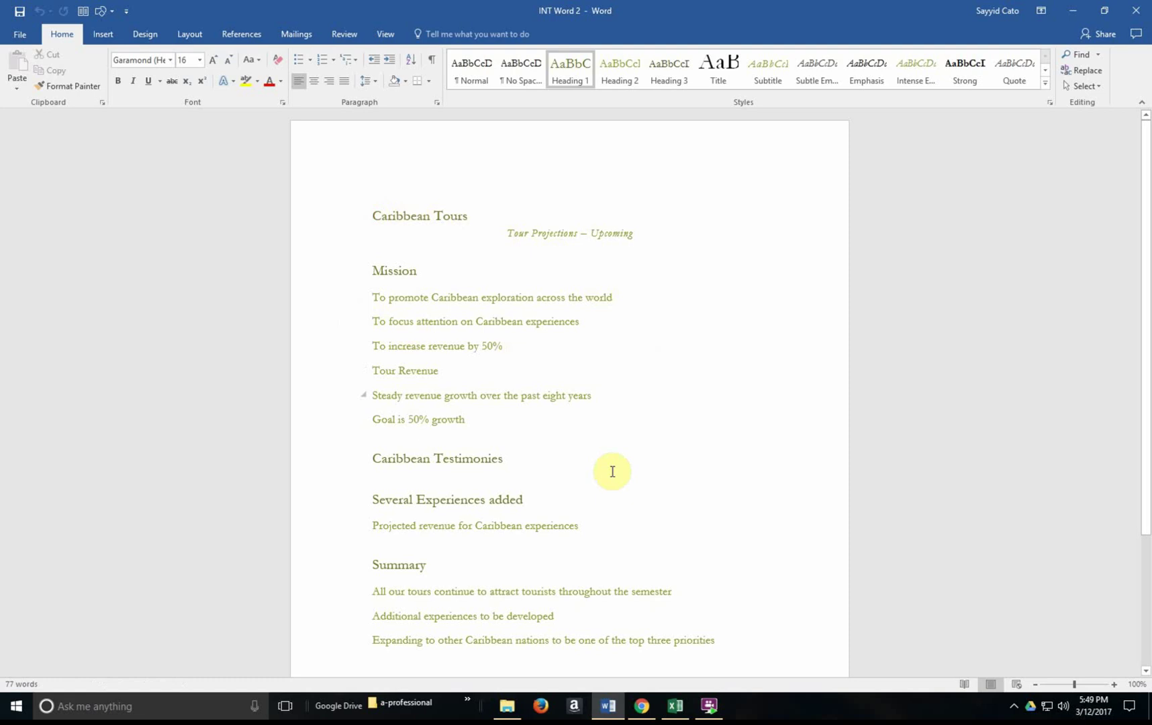
scroll(1057, 463, "down", 5)
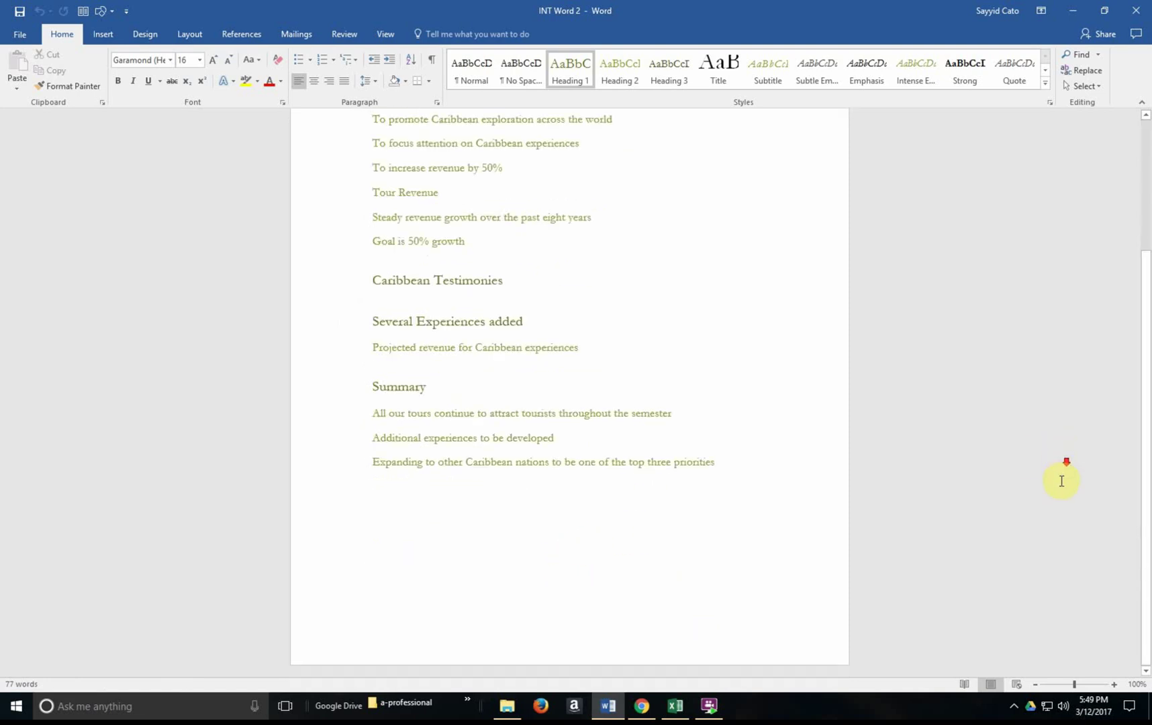
scroll(711, 413, "up", 4)
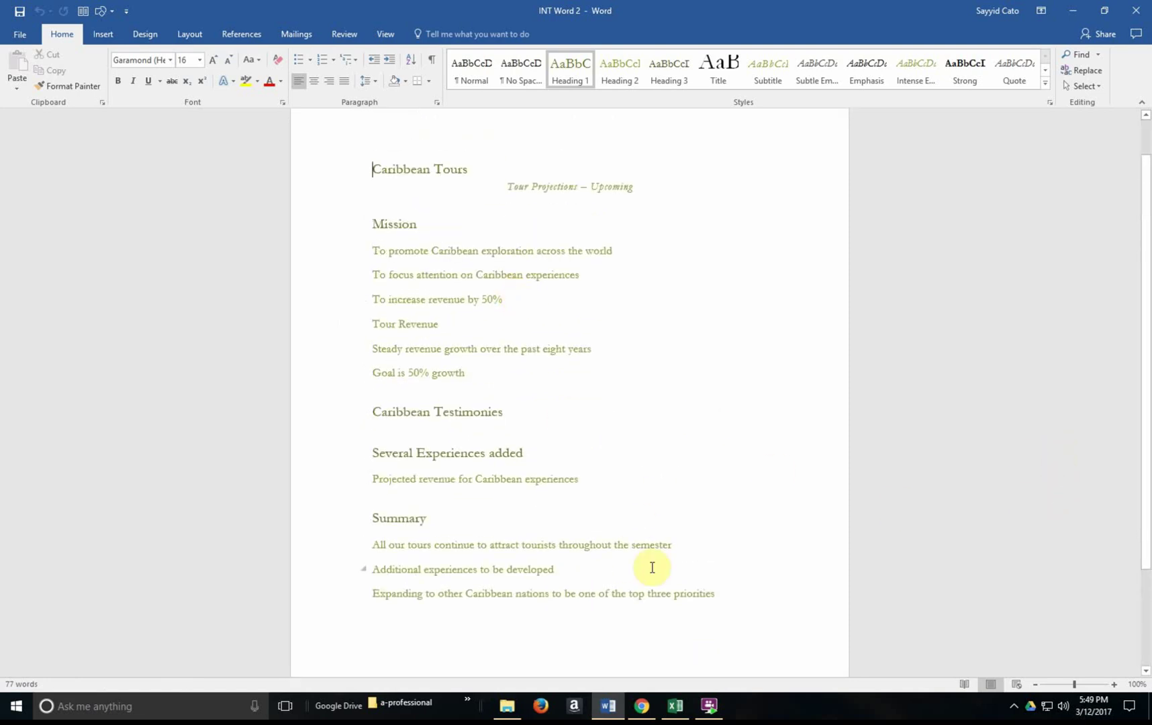
left_click(742, 596)
left_click_drag(562, 576, 338, 205)
scroll(440, 482, "up", 2)
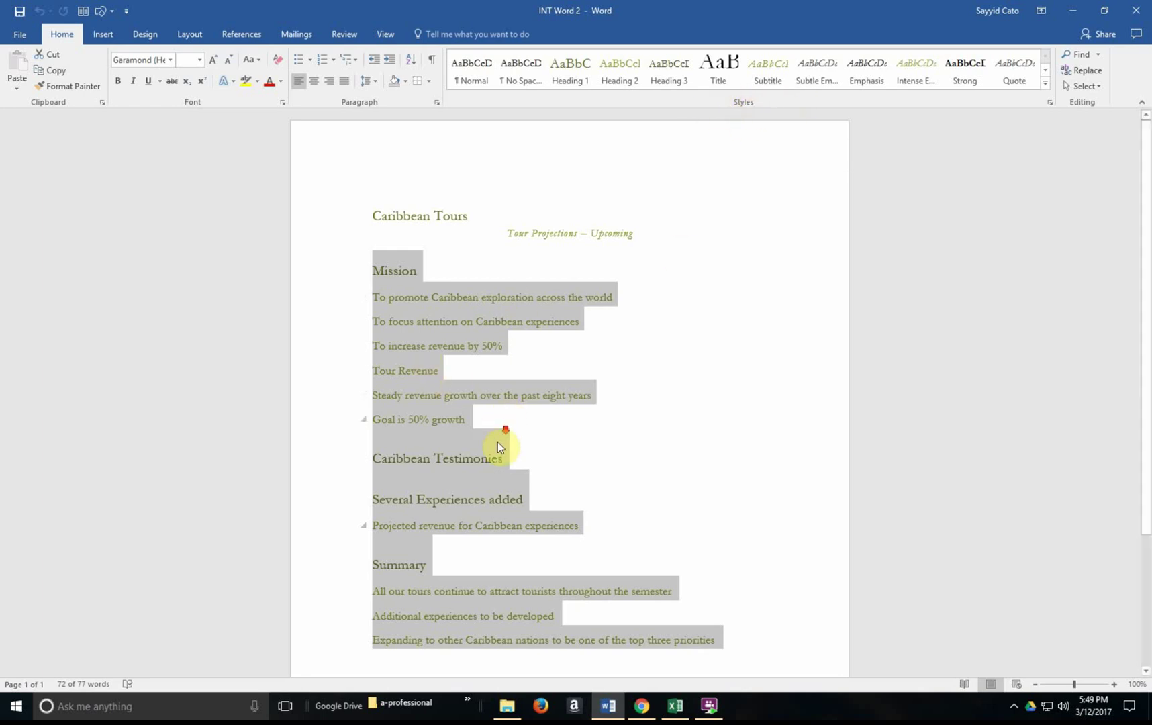
Zoom the document to 140% and check the styles used by the title and Mission headings
scroll(1095, 608, "down", 5)
scroll(1101, 608, "up", 2)
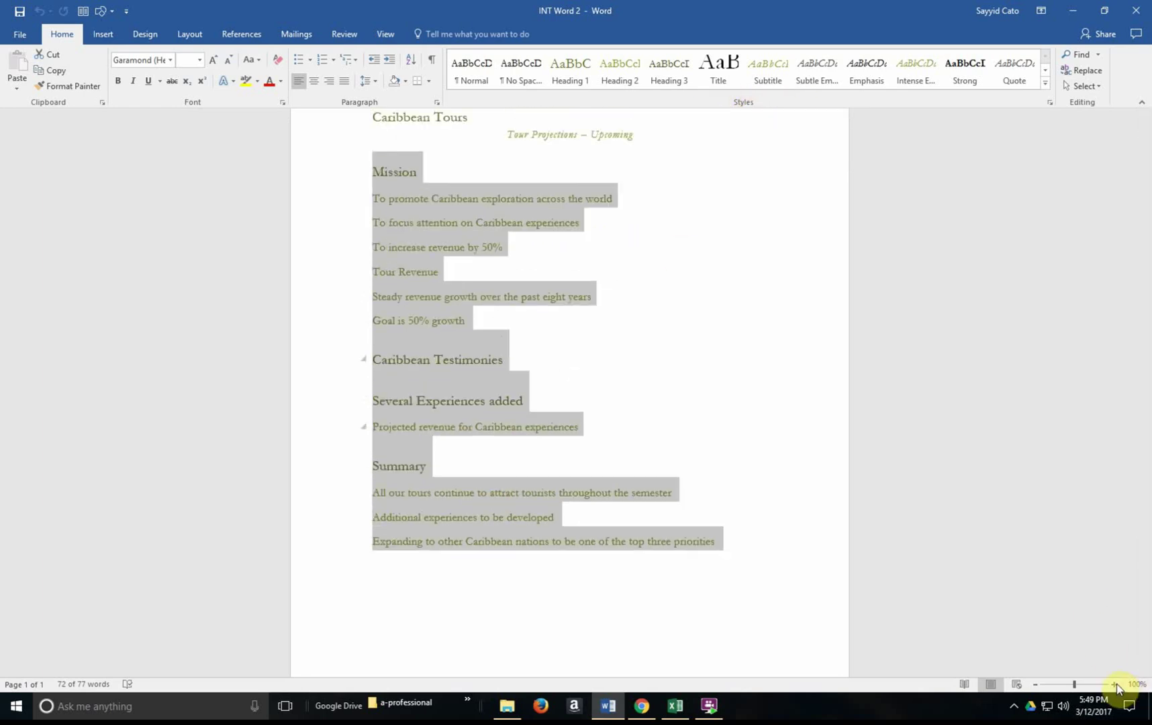
left_click(1116, 684)
left_click(1115, 685)
left_click(1116, 685)
left_click(1115, 685)
scroll(761, 492, "up", 3)
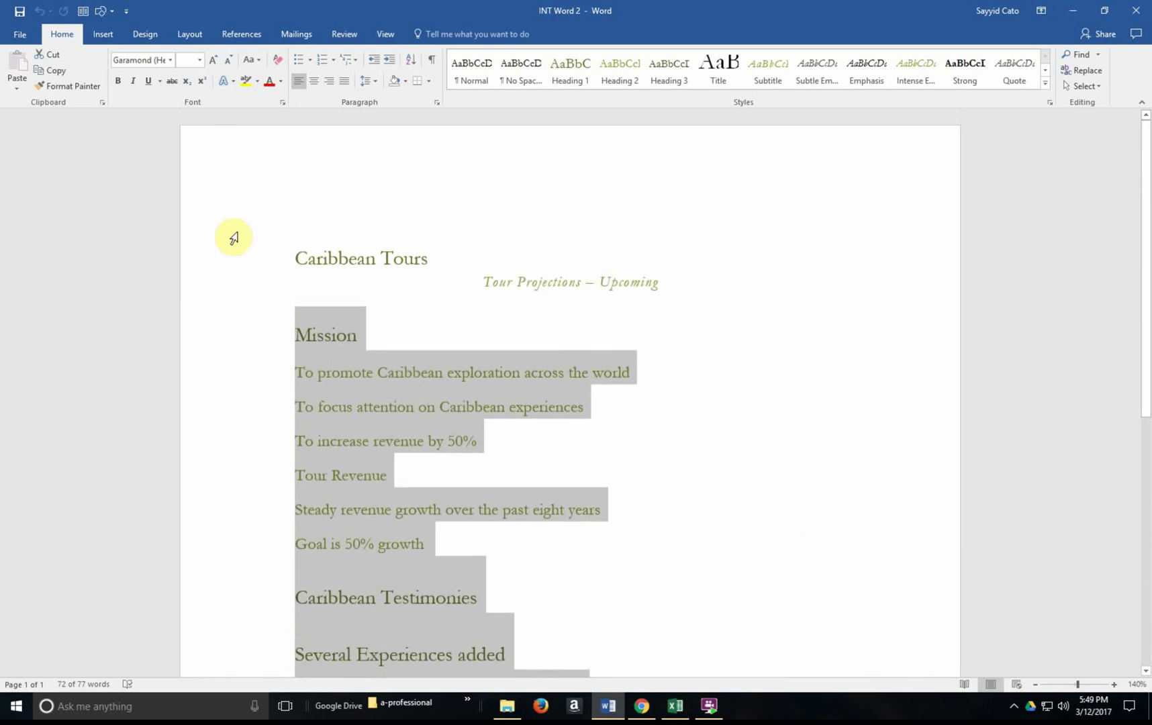
left_click_drag(320, 257, 447, 264)
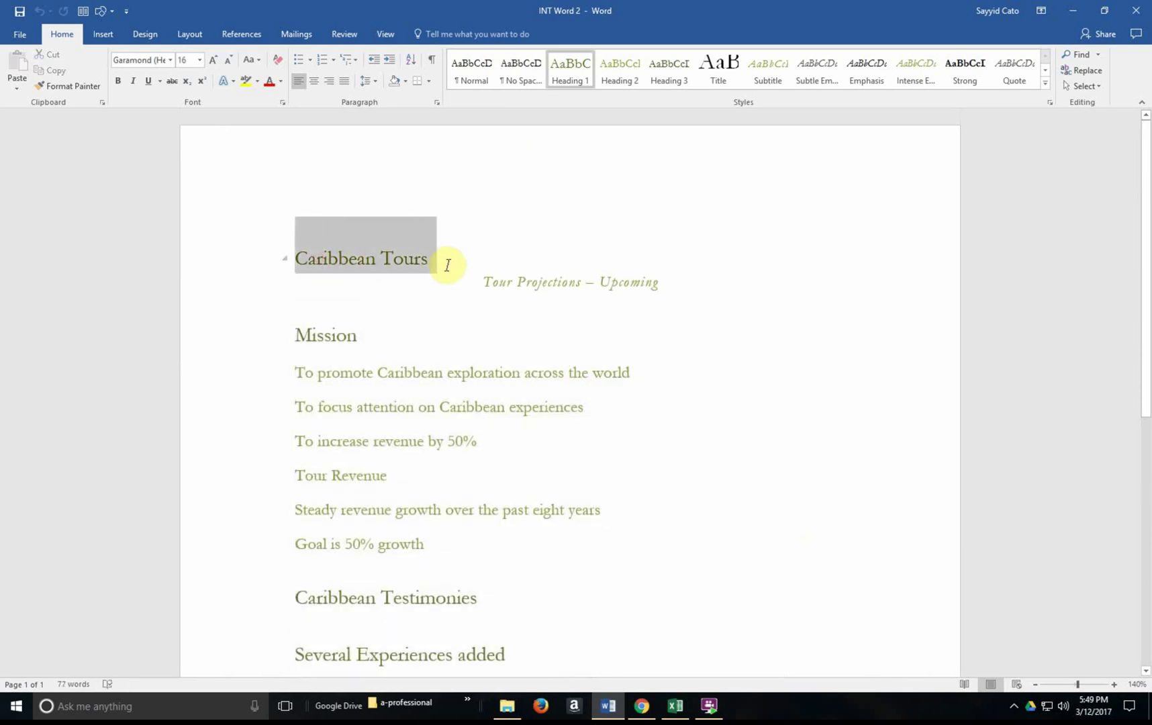
left_click(429, 329)
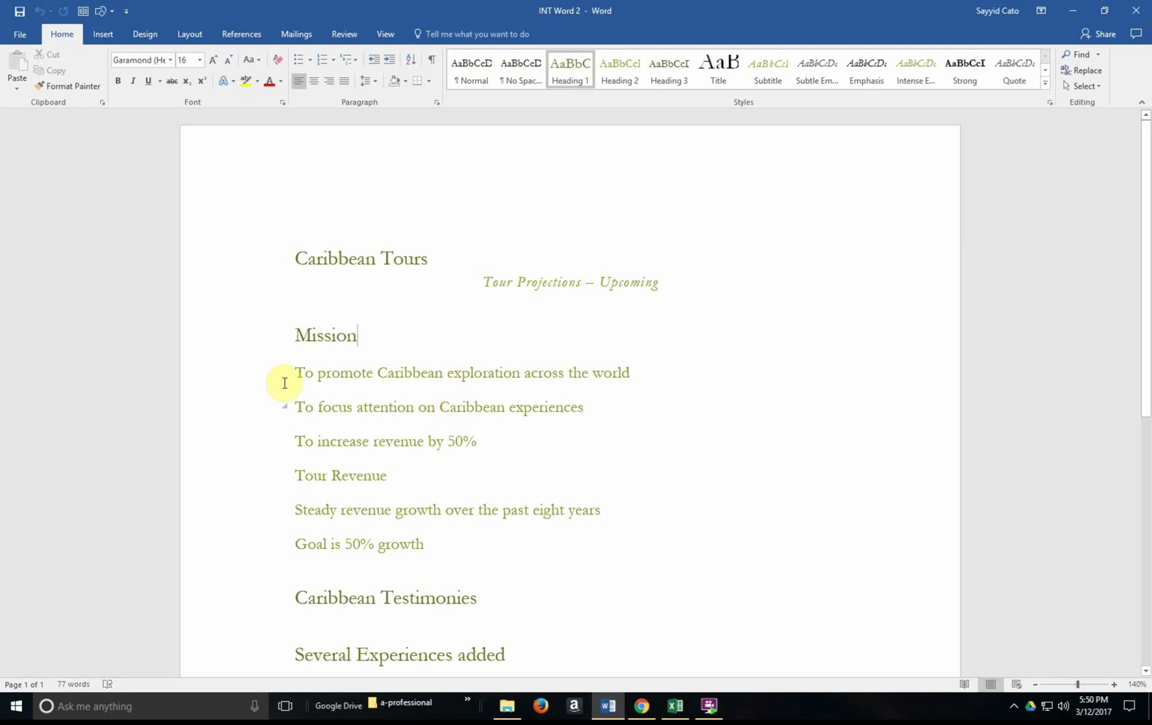
left_click_drag(318, 372, 537, 400)
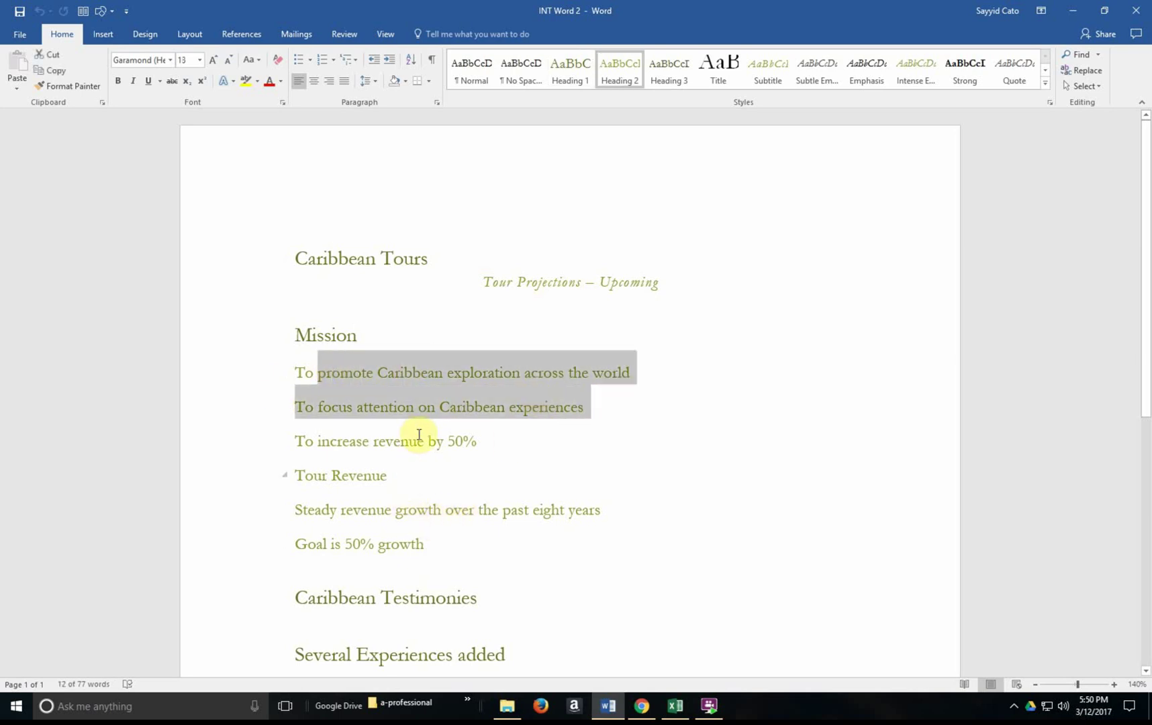
left_click_drag(411, 406, 470, 252)
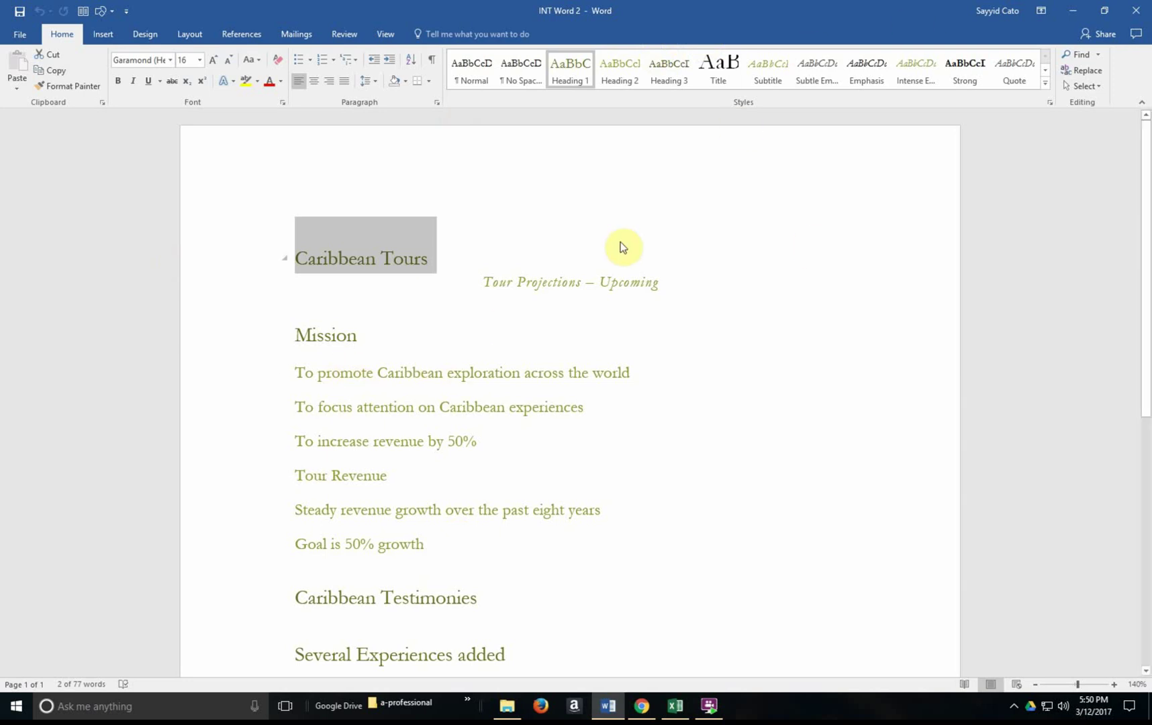
Apply Heading 2 to the 'Tour Projections – Upcoming' subtitle line
left_click(621, 287)
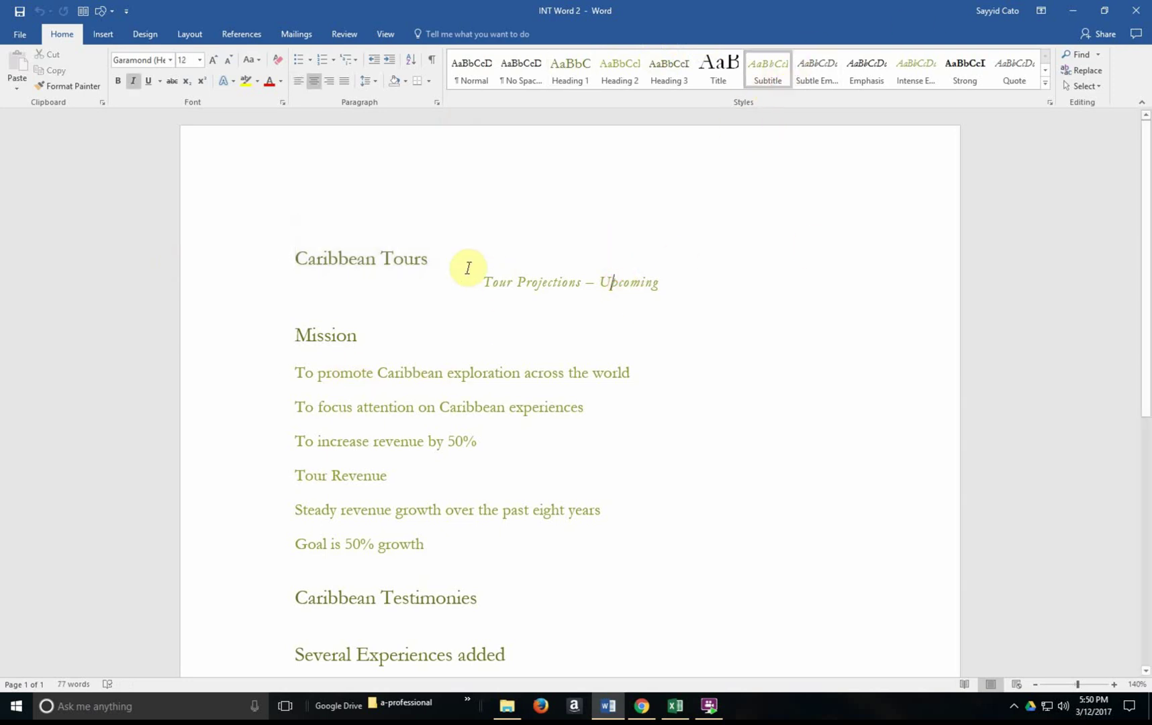
left_click_drag(458, 280, 728, 288)
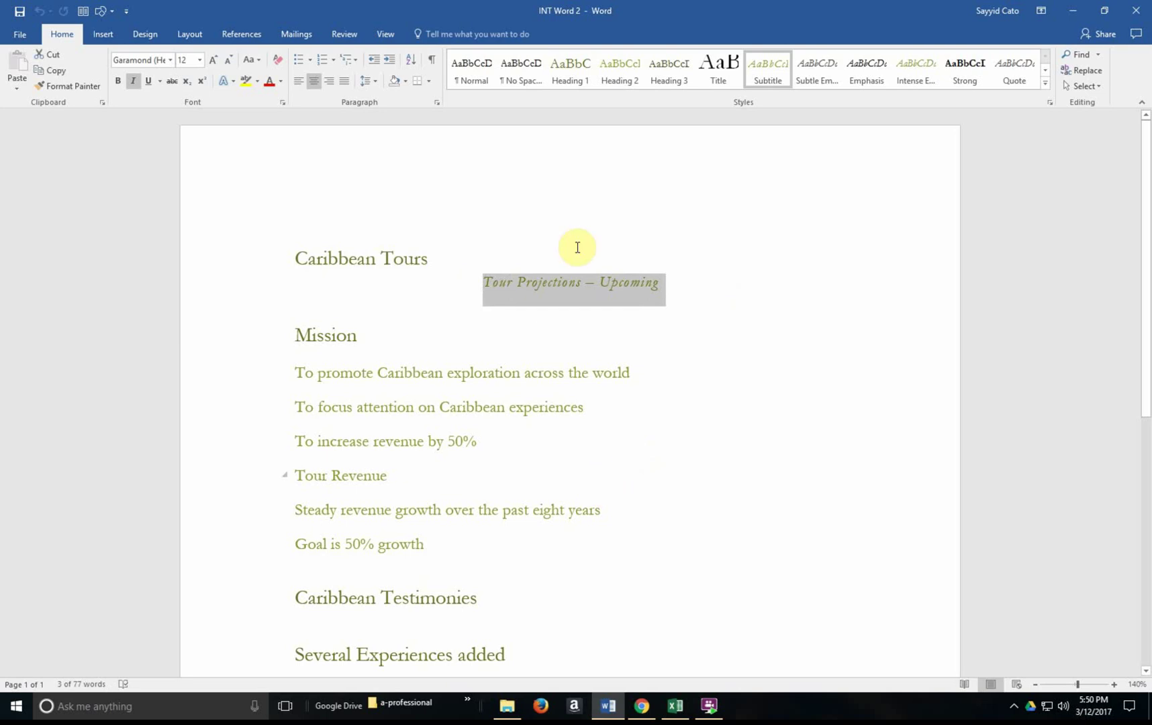
left_click(641, 448)
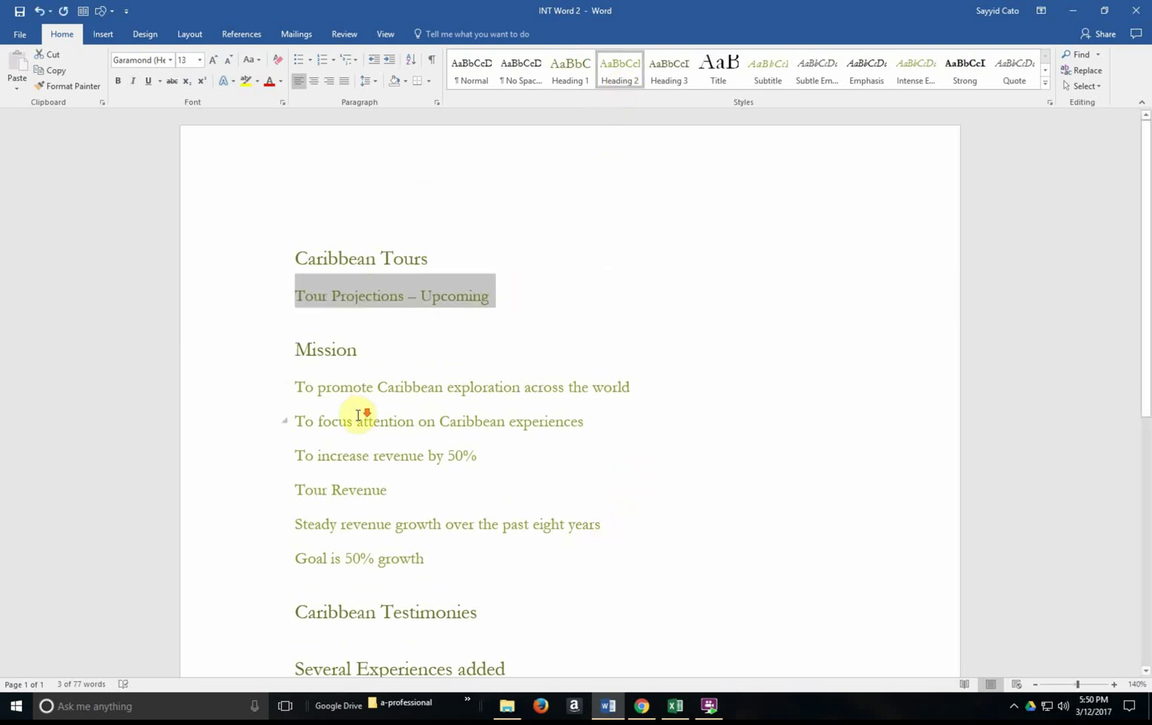
scroll(362, 413, "down", 6)
scroll(526, 412, "up", 6)
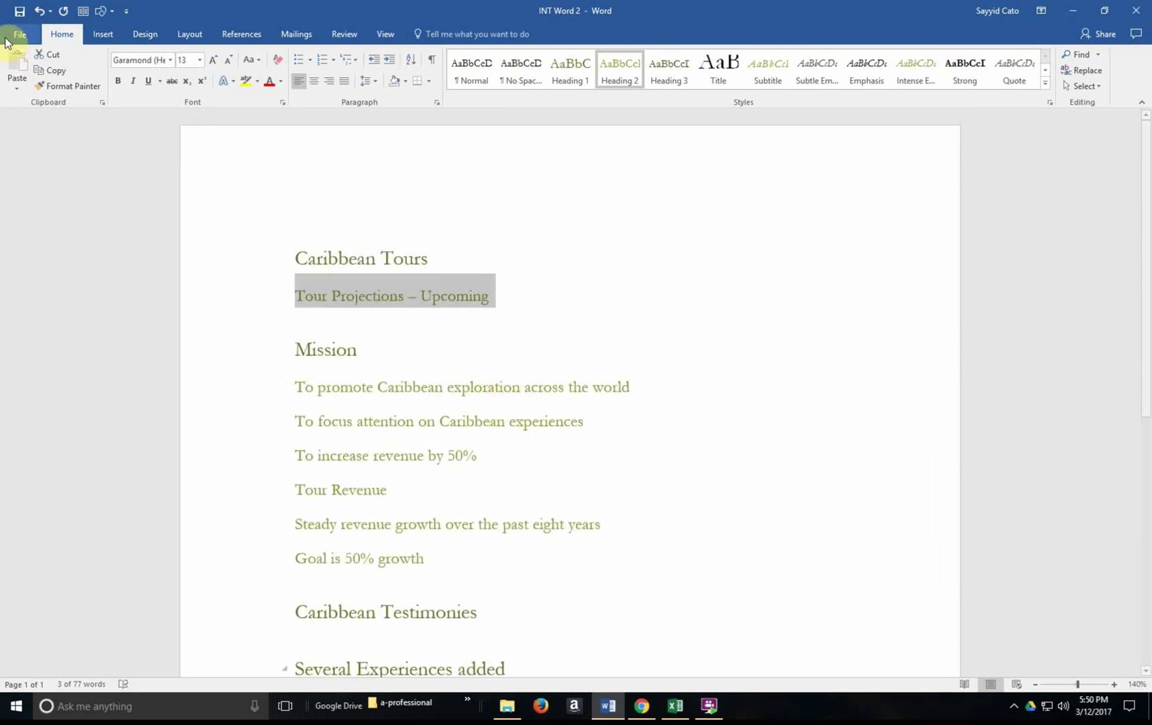
Save the document as a new copy named 'INT Word 2A' by appending A to its name
key("alt+f")
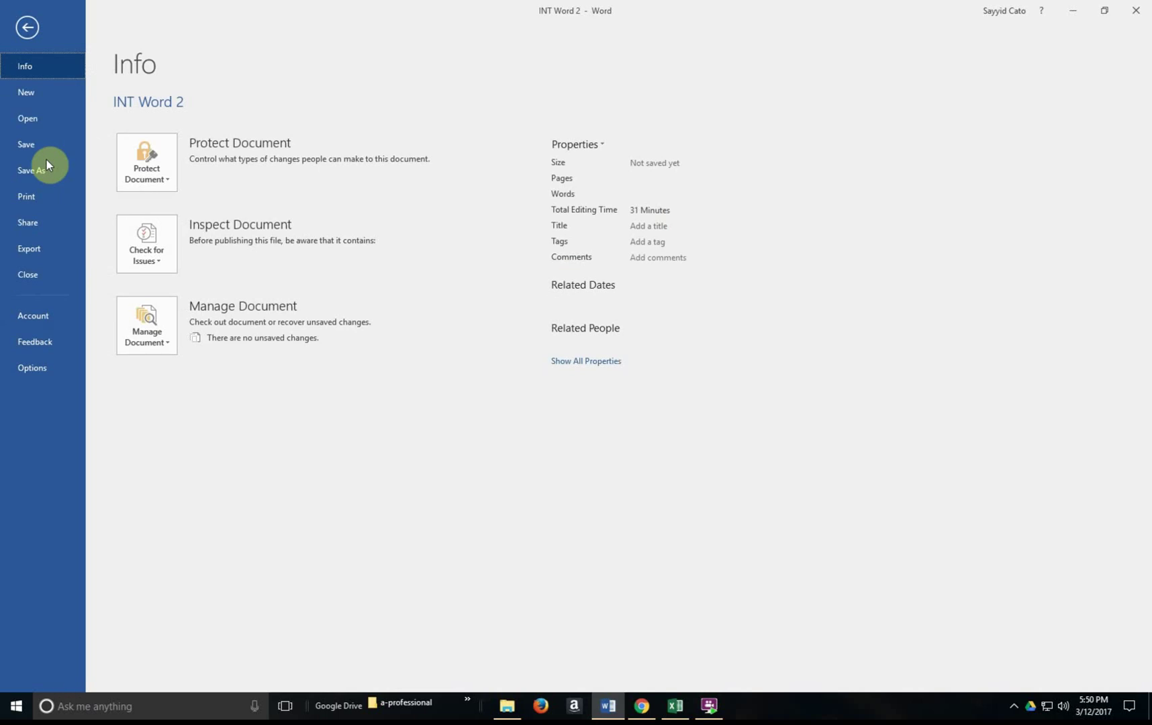
key("a")
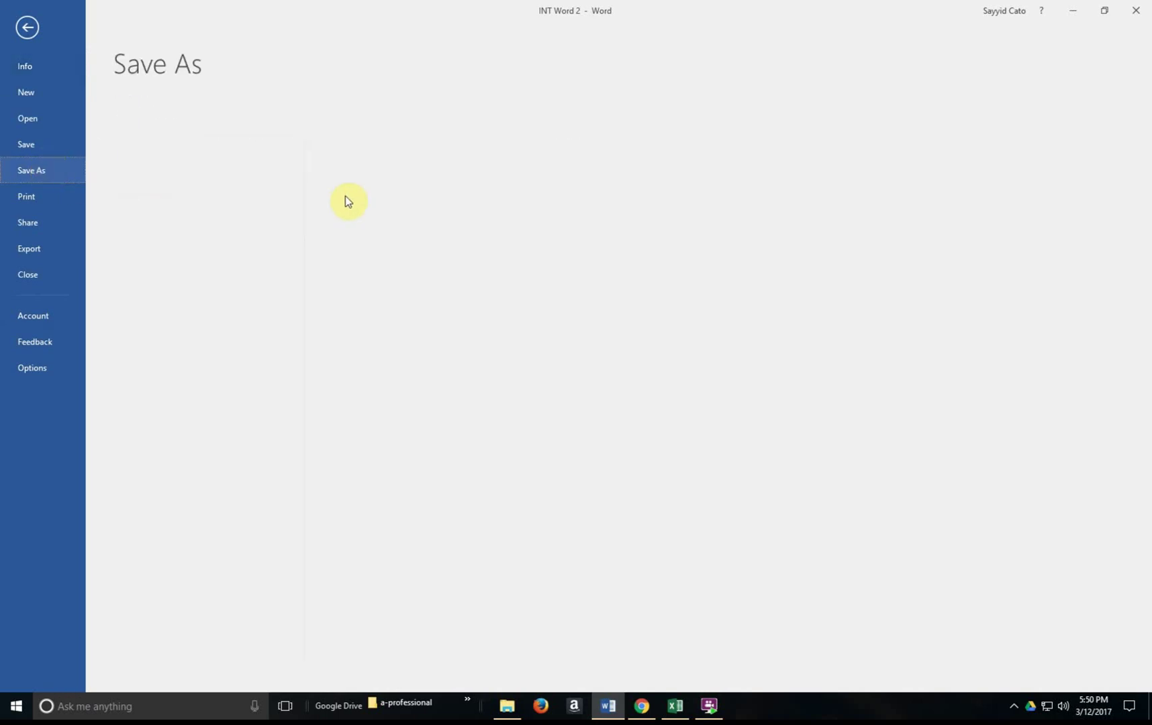
left_click(380, 122)
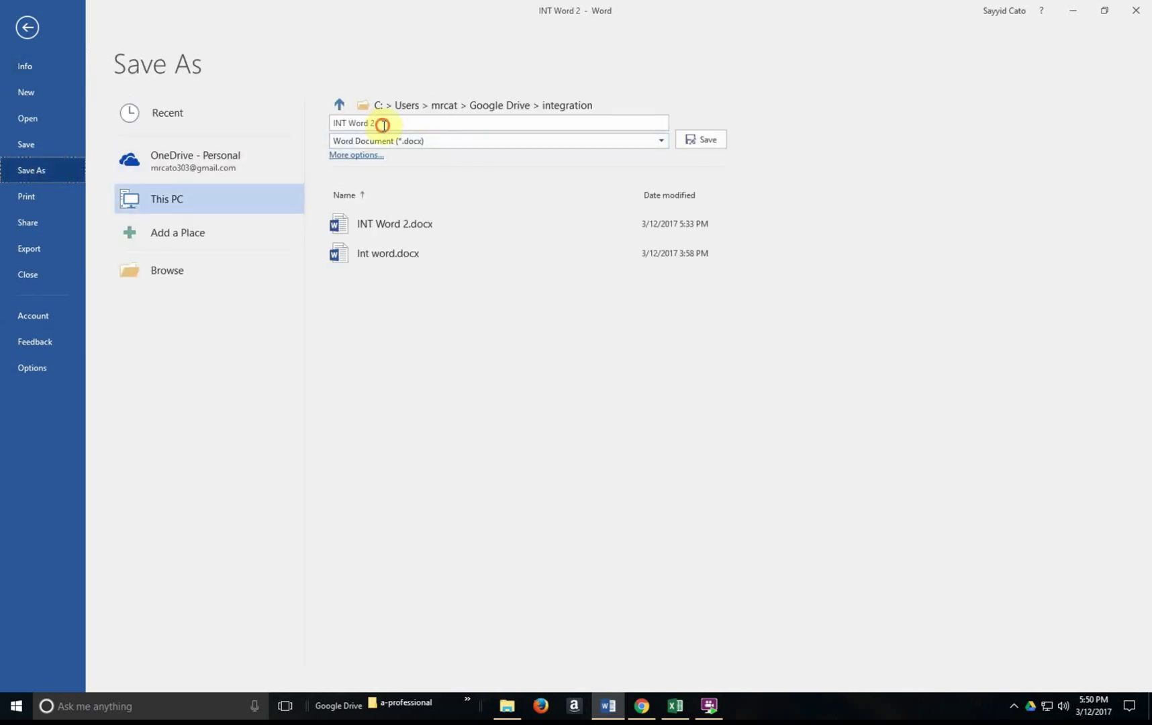
left_click(379, 124)
type("A")
left_click(719, 143)
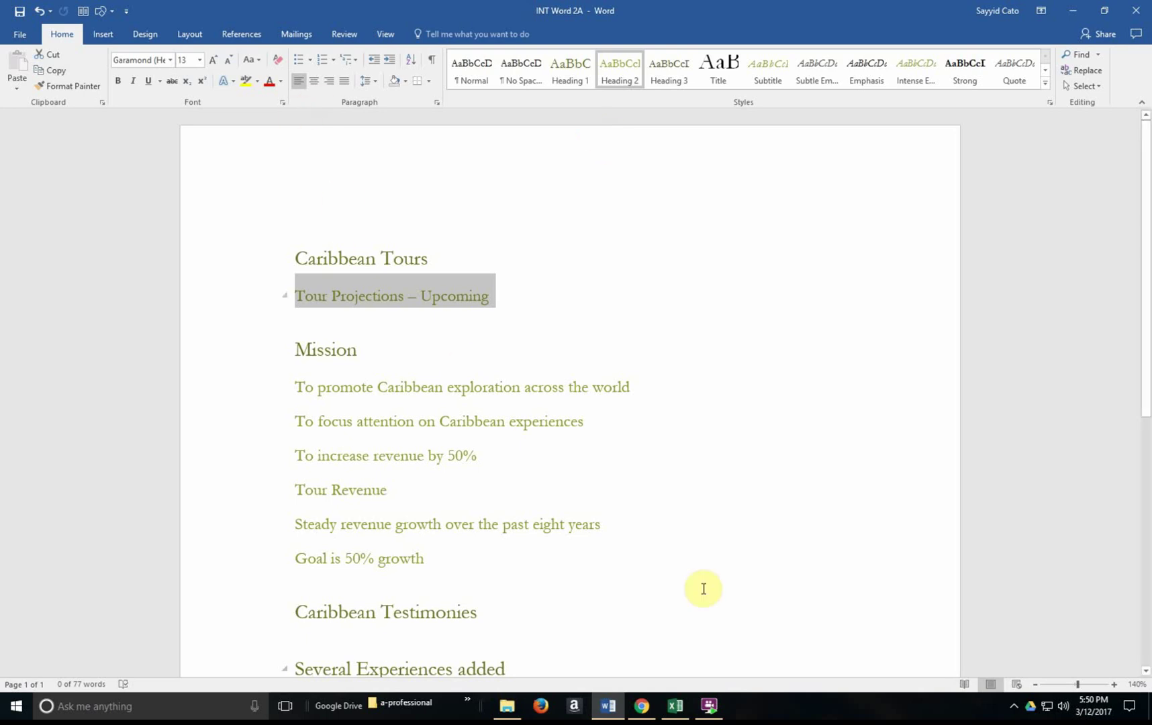
Search the Start menu for 'power' and launch PowerPoint 2016
left_click(15, 706)
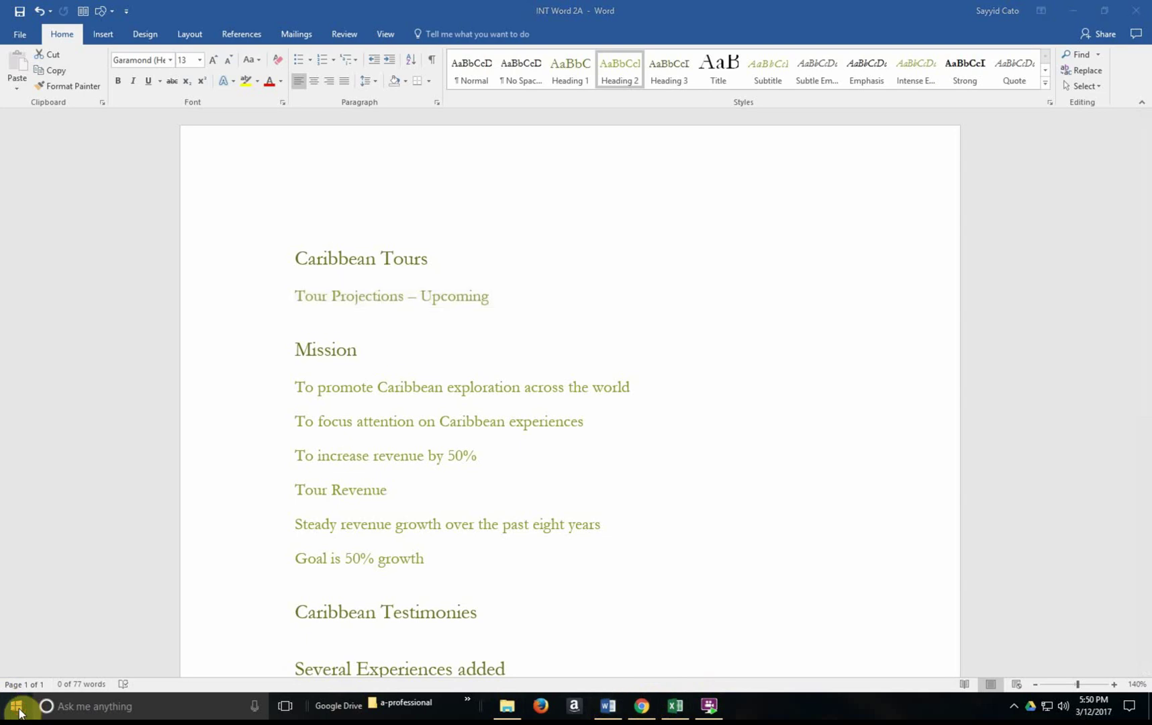
left_click(142, 705)
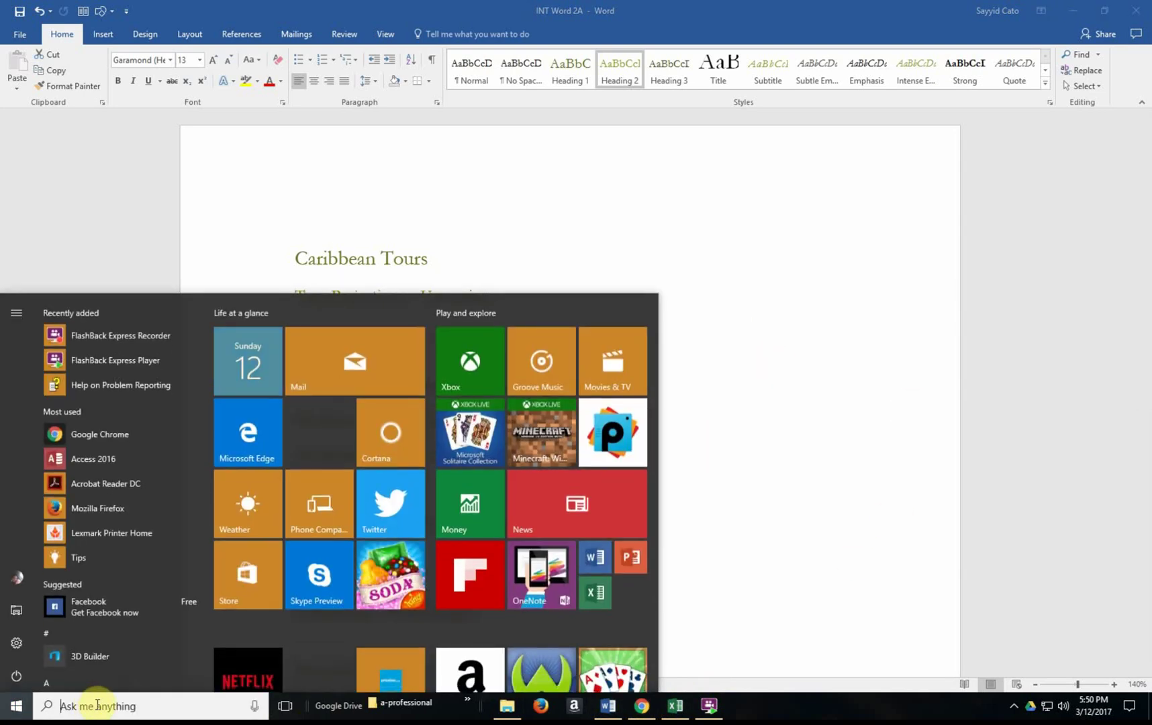
type("p")
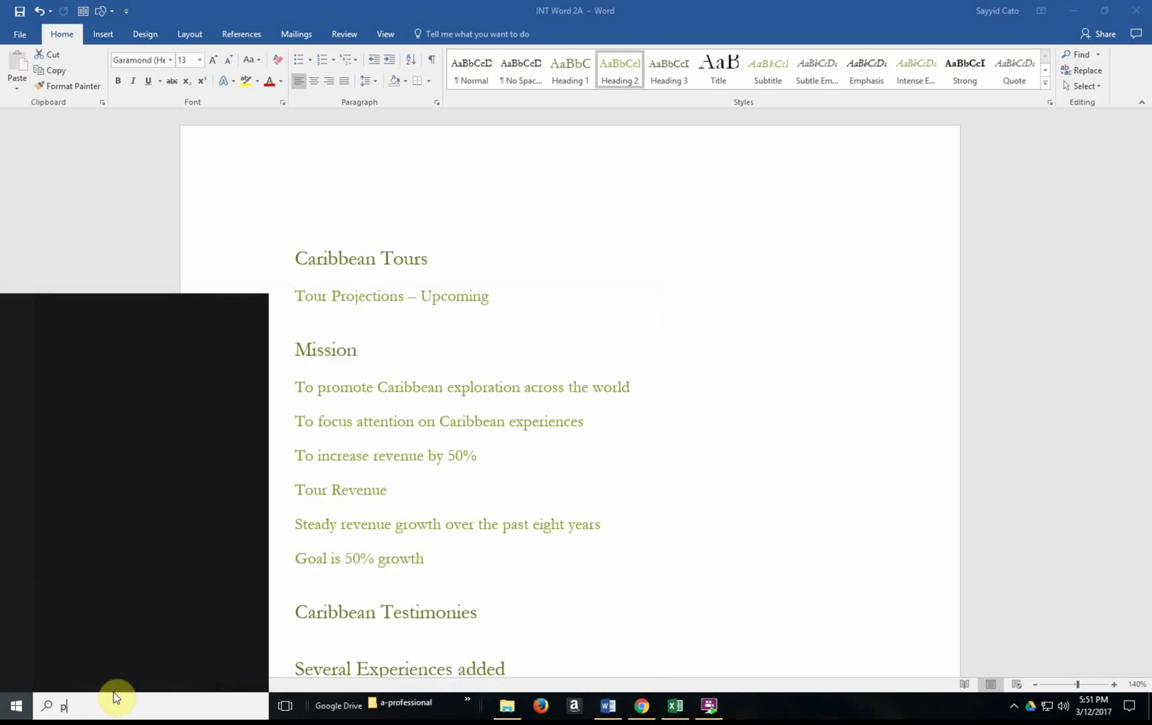
type("o")
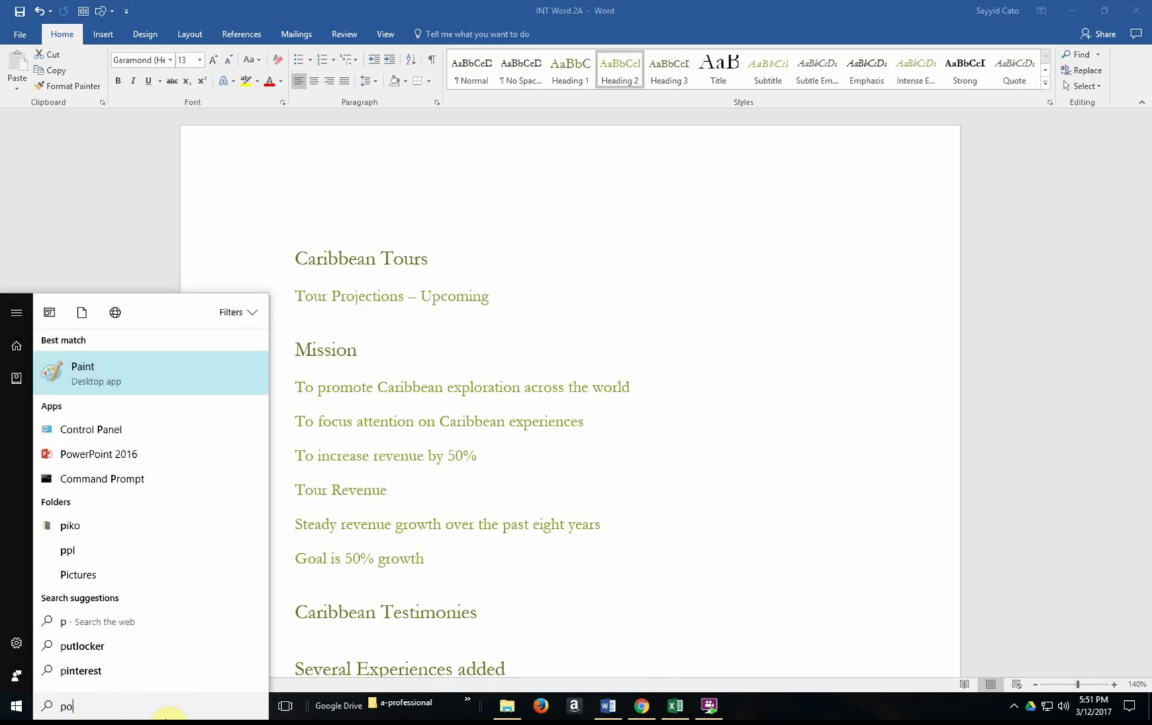
type("wer")
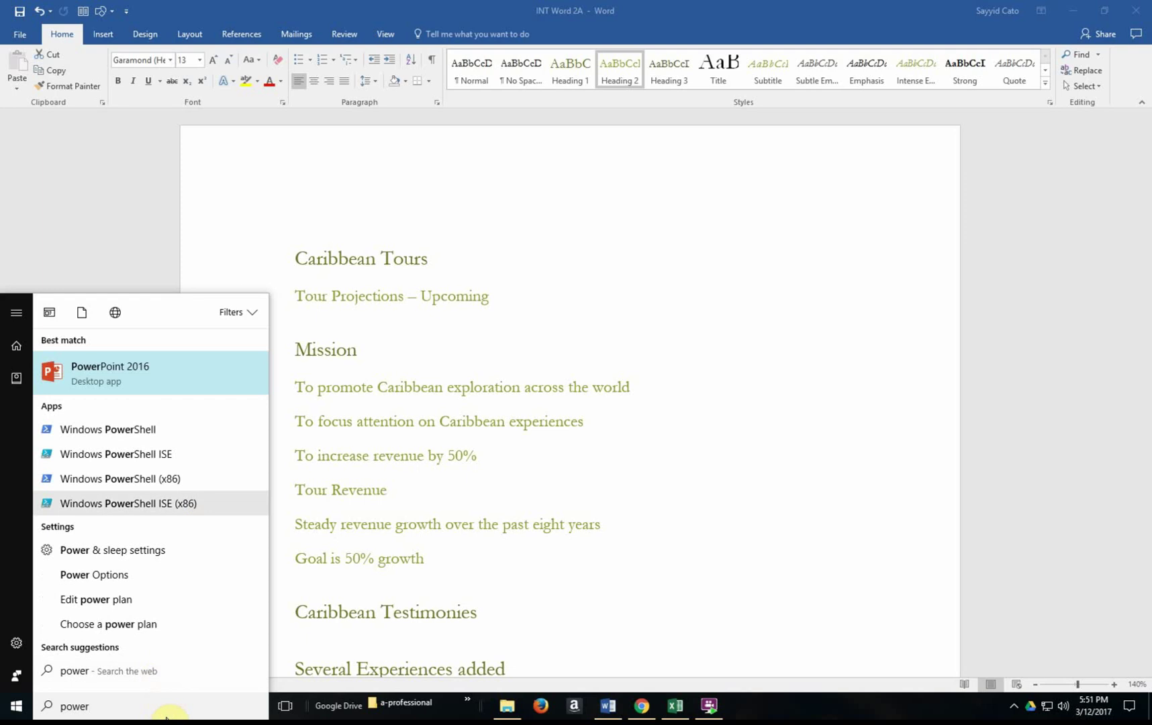
left_click(130, 375)
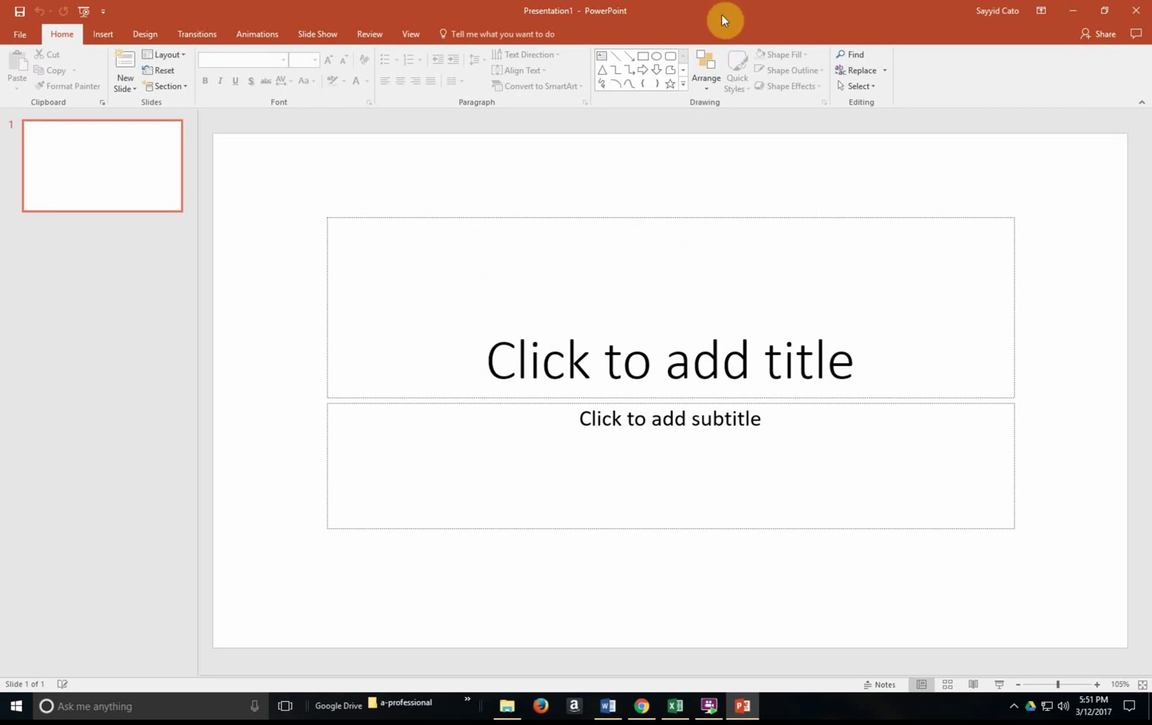
Maximize the PowerPoint window and show the New Slide layout gallery with Slides from Outline
left_click_drag(722, 20, 956, 268)
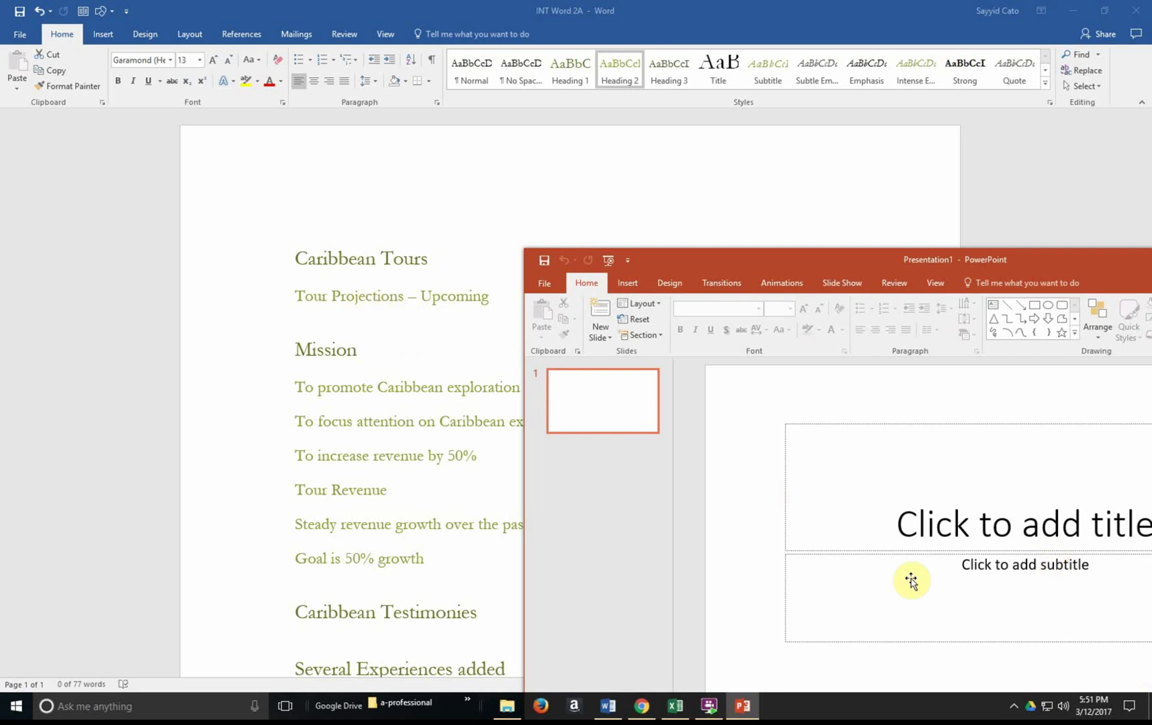
left_click(997, 513)
left_click(902, 596)
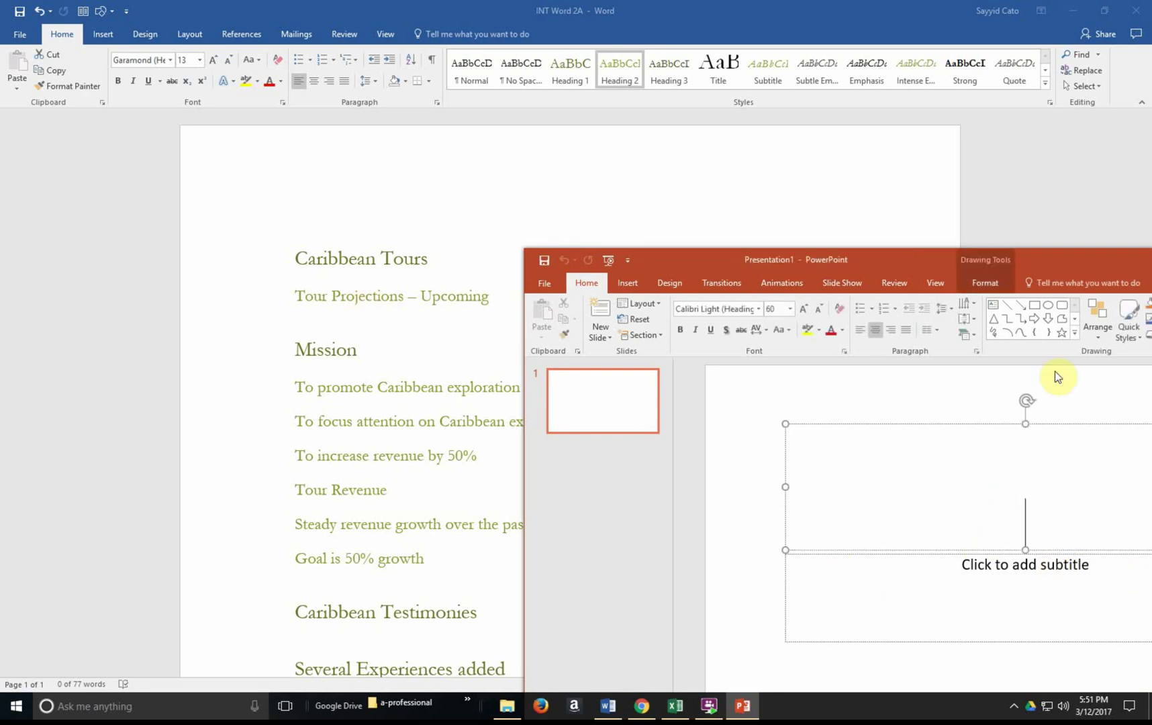
left_click_drag(1064, 258, 850, 207)
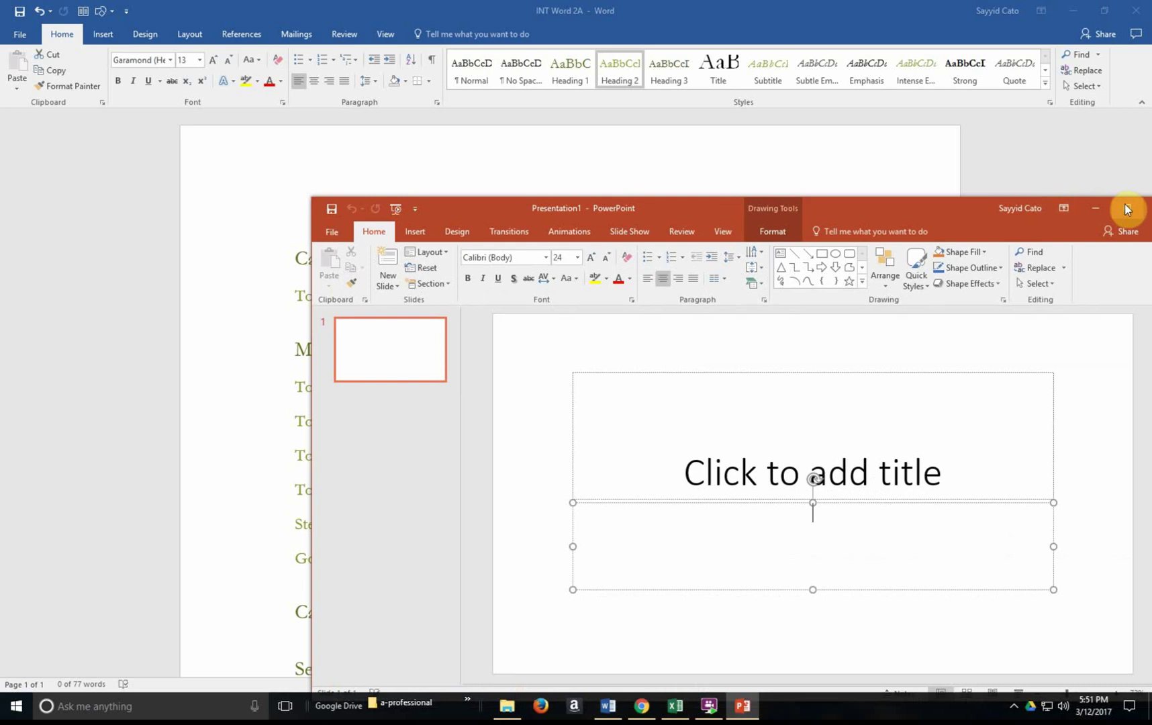
left_click(1125, 206)
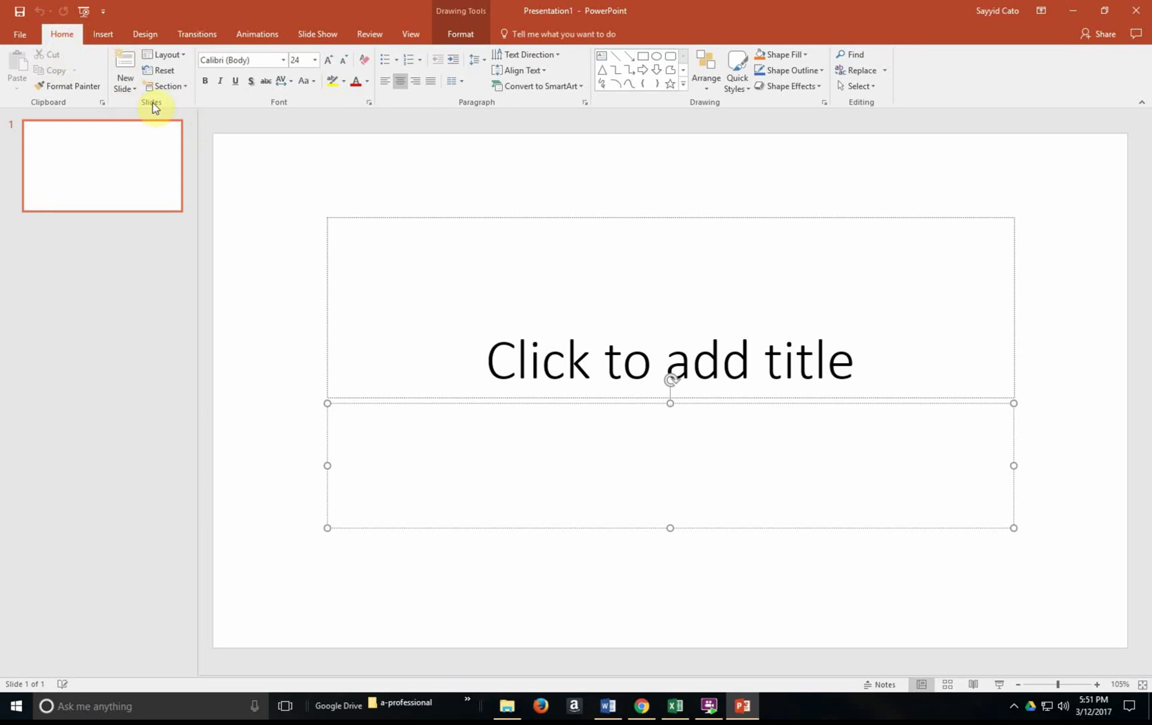
left_click(133, 88)
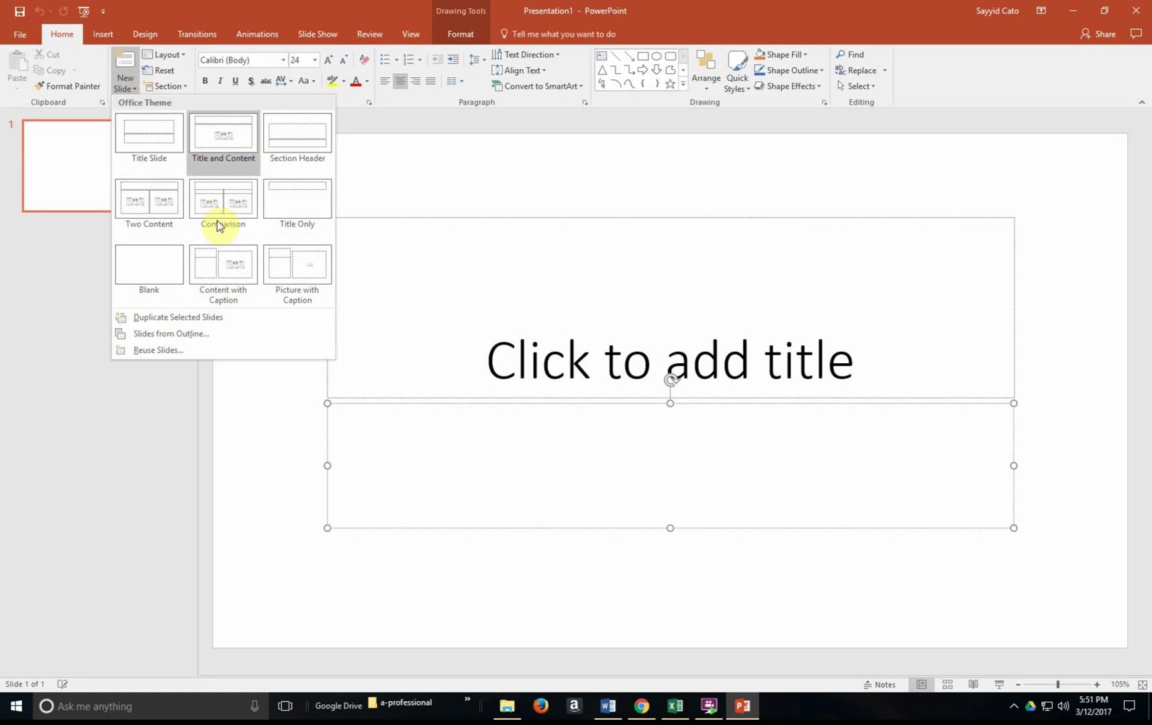
Try inserting INT Word 2A from Google Drive > integration as an outline; it's reported in use
left_click(217, 338)
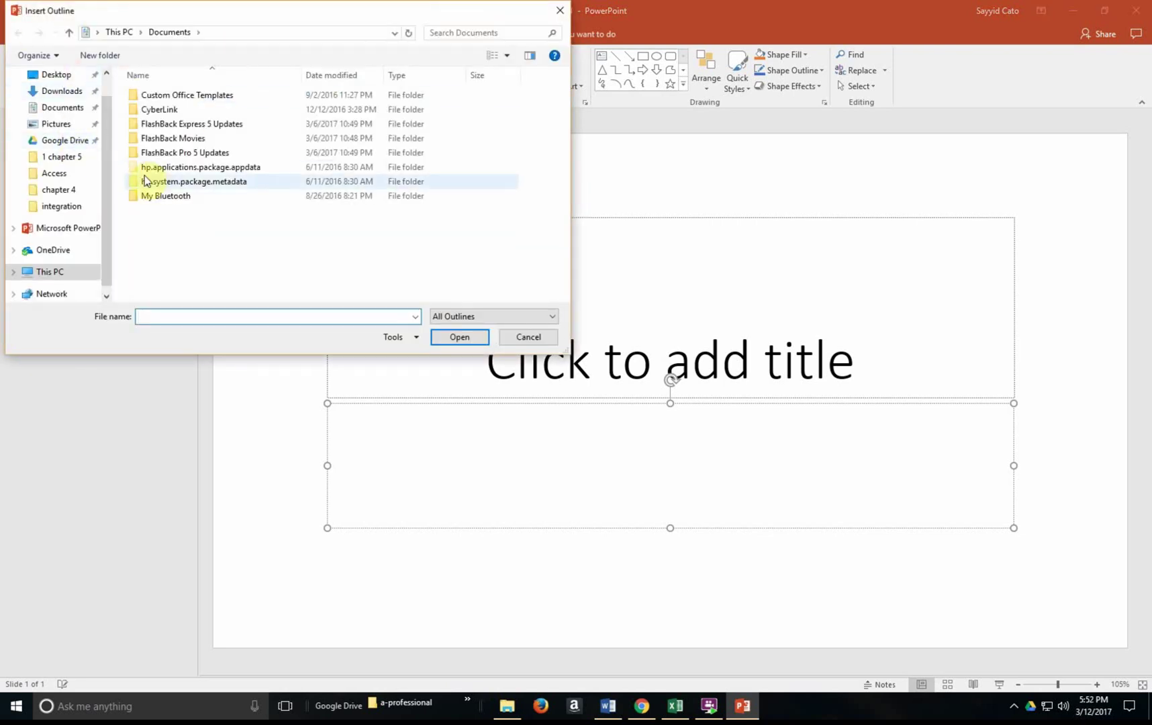
left_click_drag(113, 164, 112, 144)
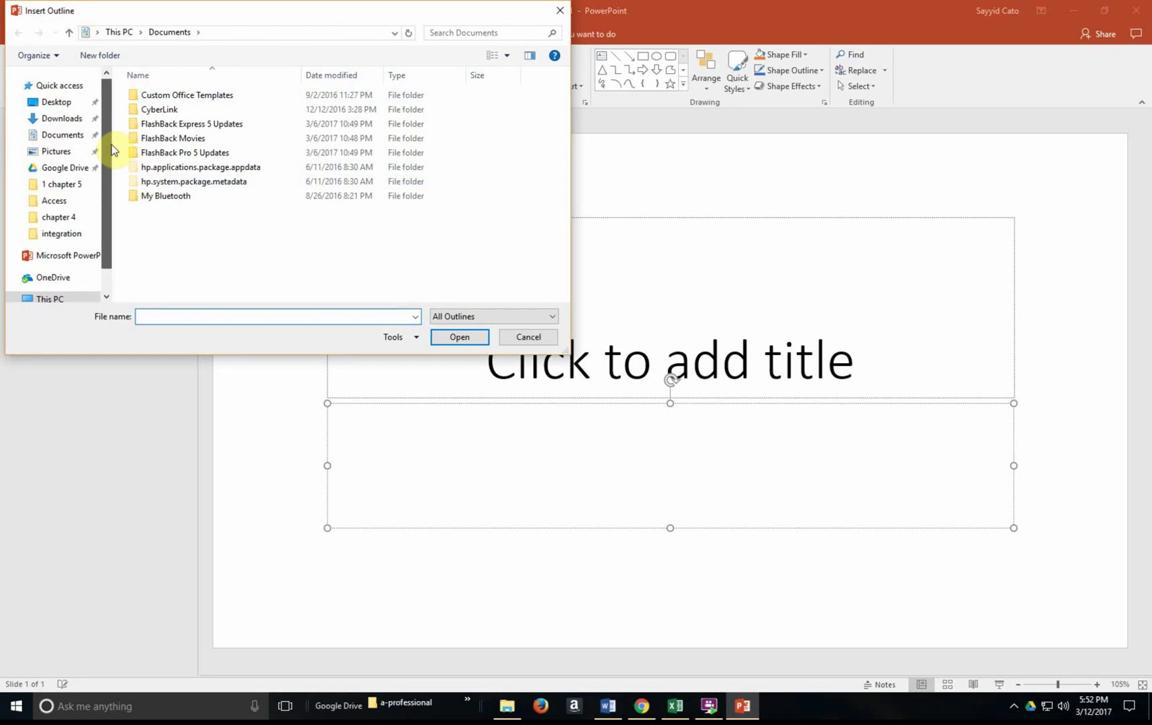
left_click(72, 172)
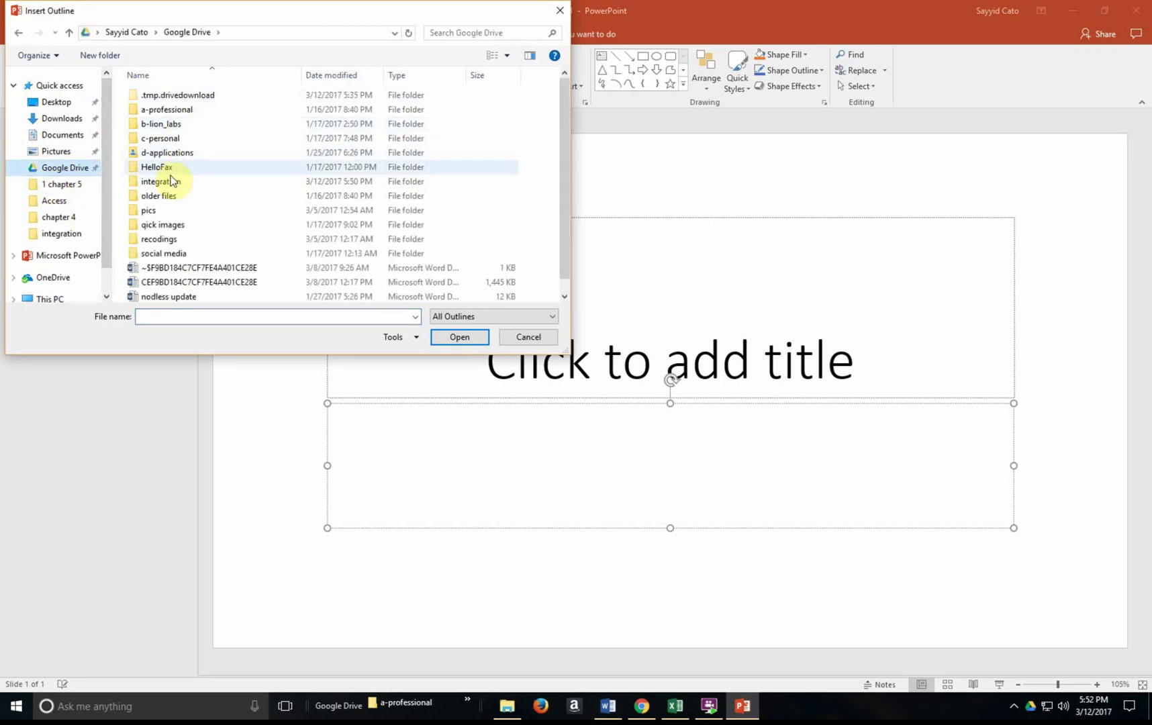
double_click(170, 182)
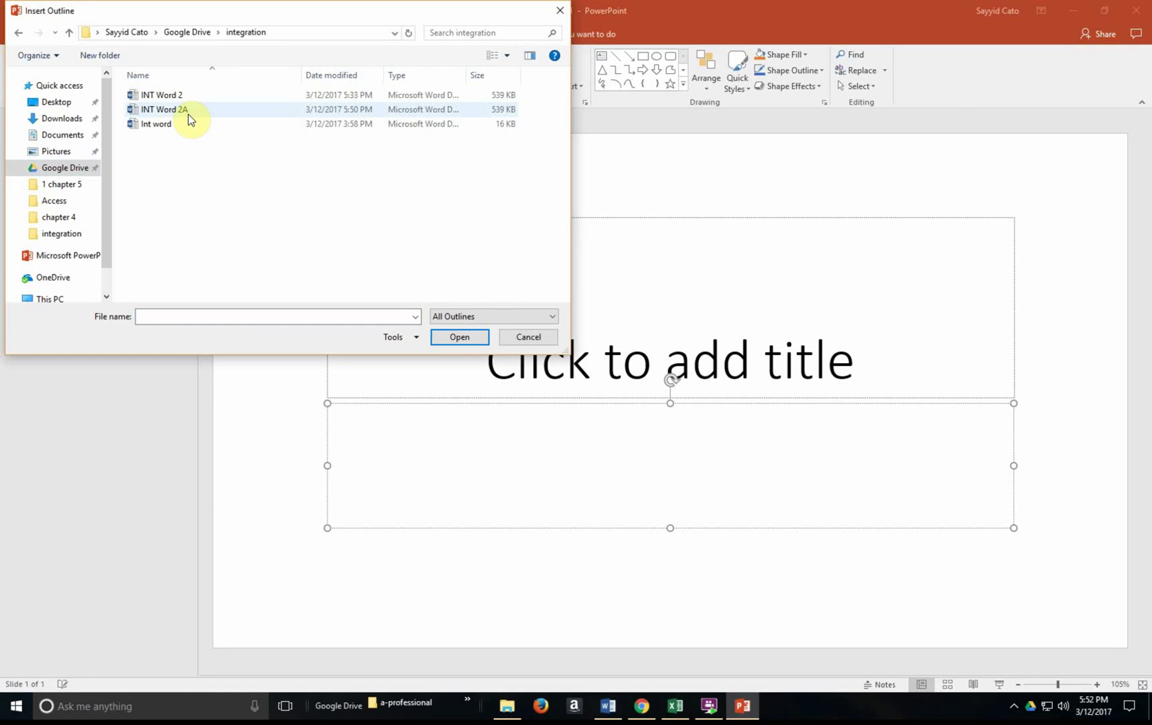
left_click(188, 116)
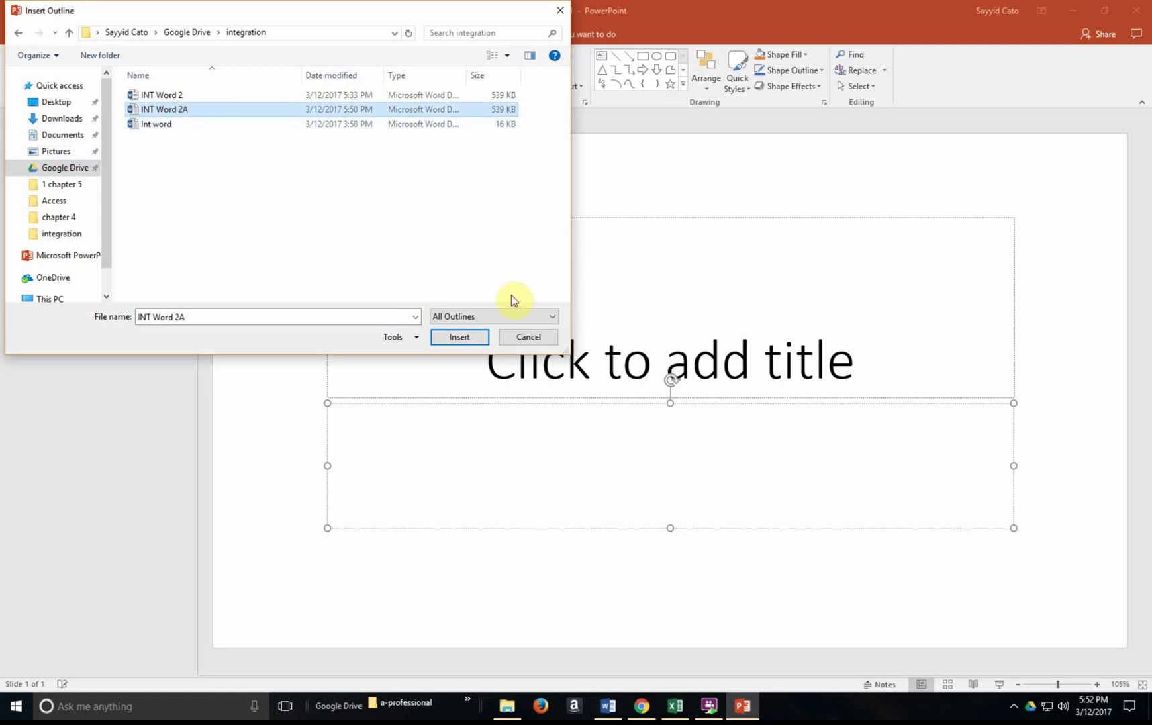
left_click(462, 340)
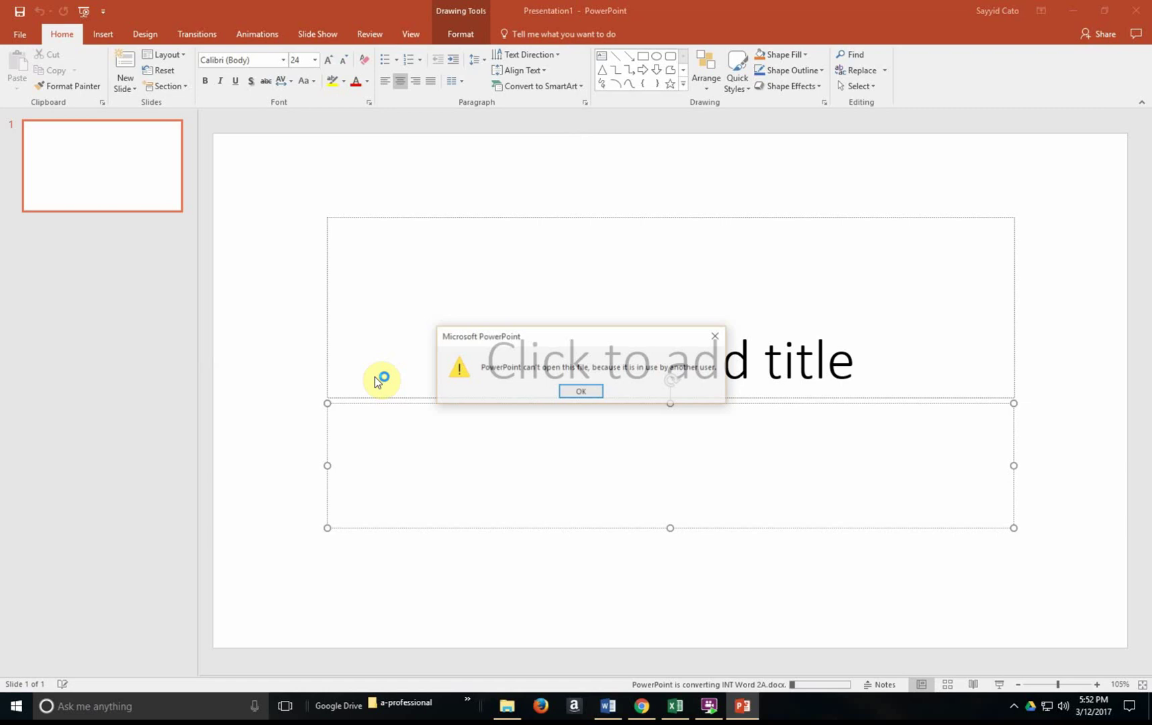
Dismiss the in-use error and reopen the Slides from Outline dialog on the integration folder
left_click(578, 394)
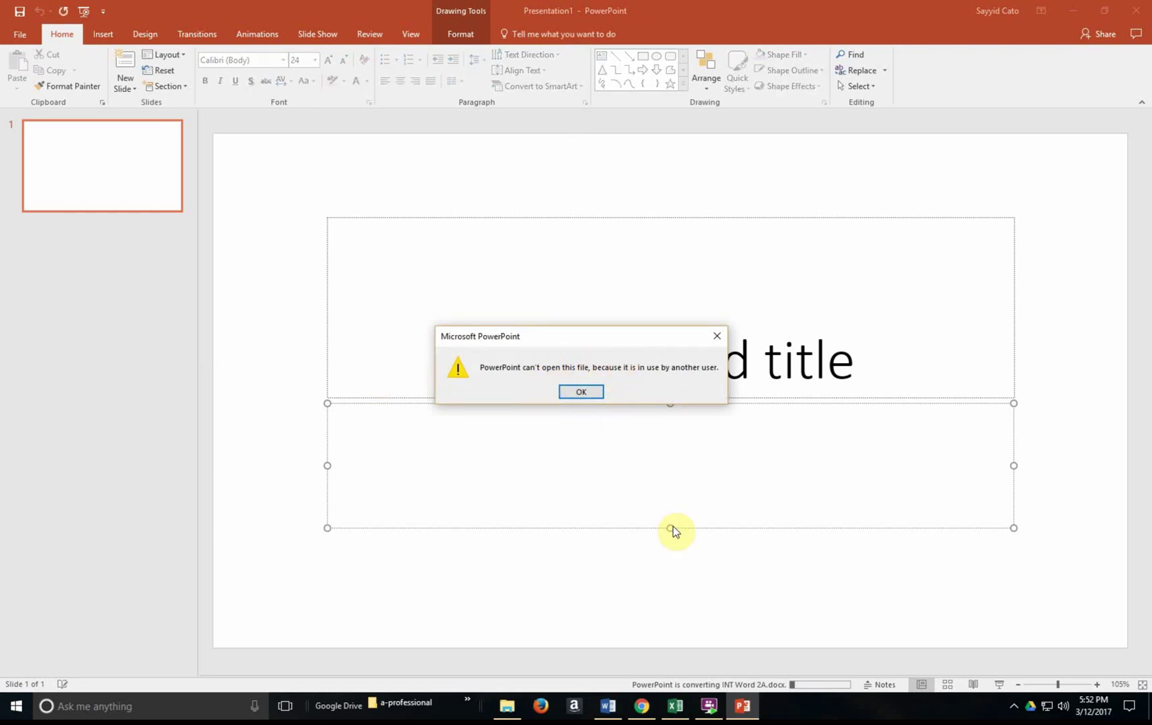
left_click(608, 706)
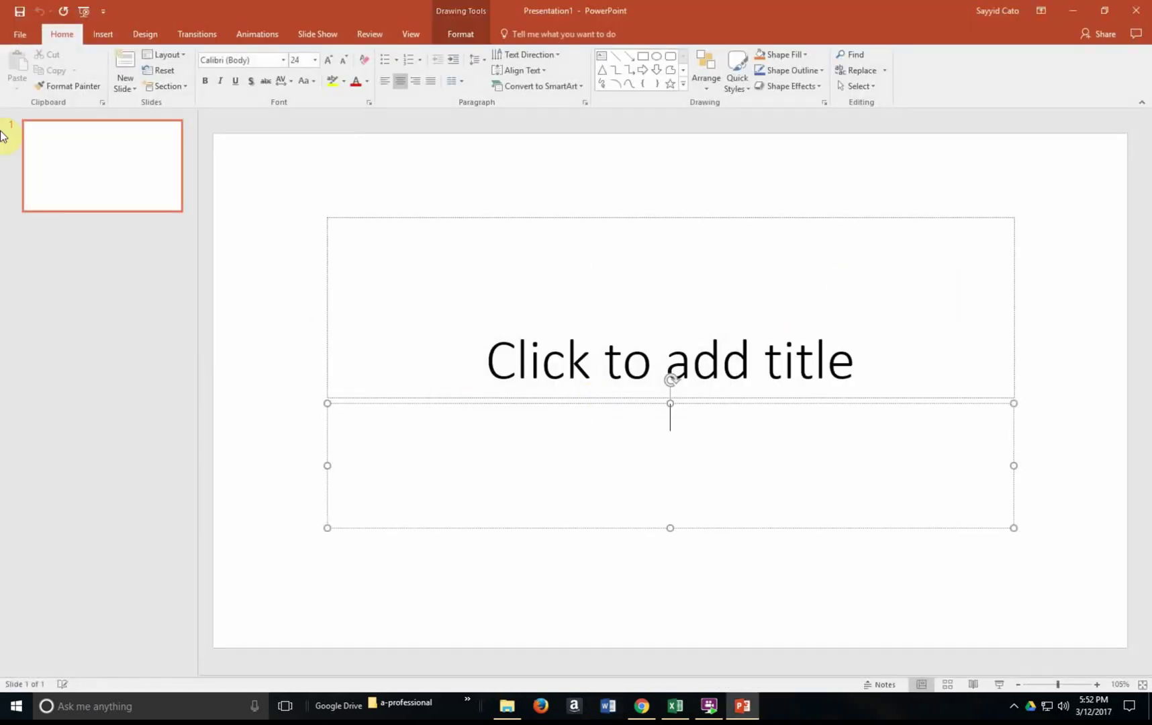
left_click(129, 89)
left_click(171, 334)
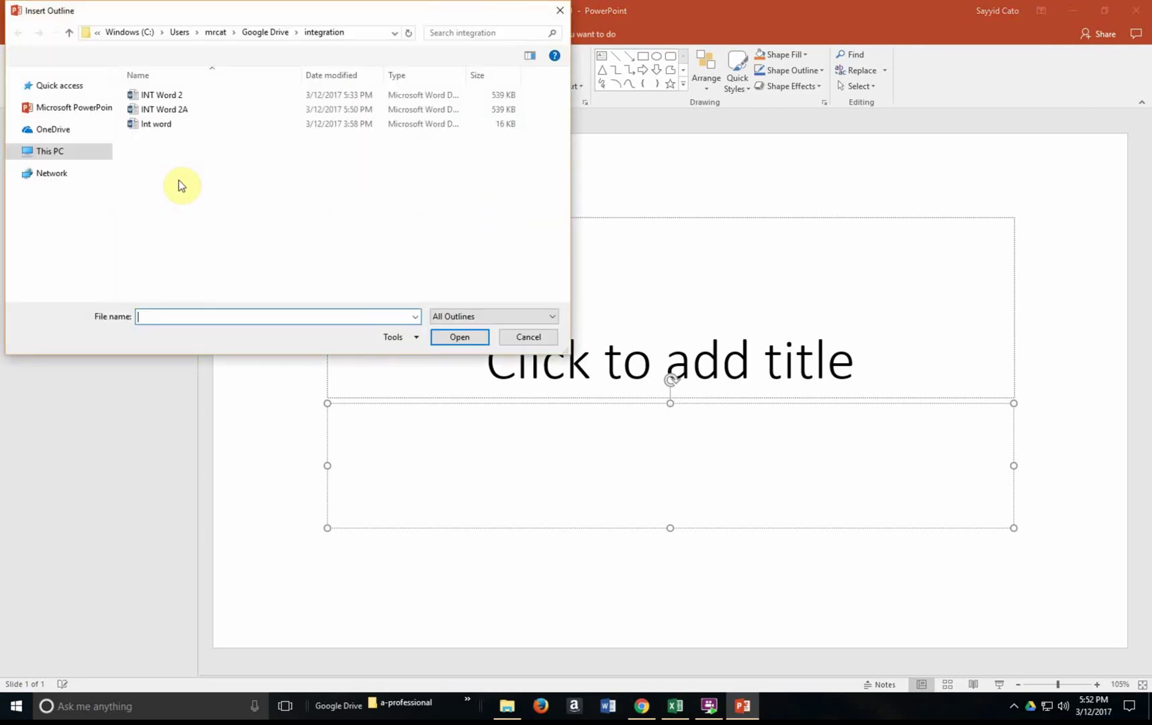
Insert INT Word 2A as an outline, producing six slides from Caribbean Tours to Summary
left_click(165, 110)
left_click(450, 339)
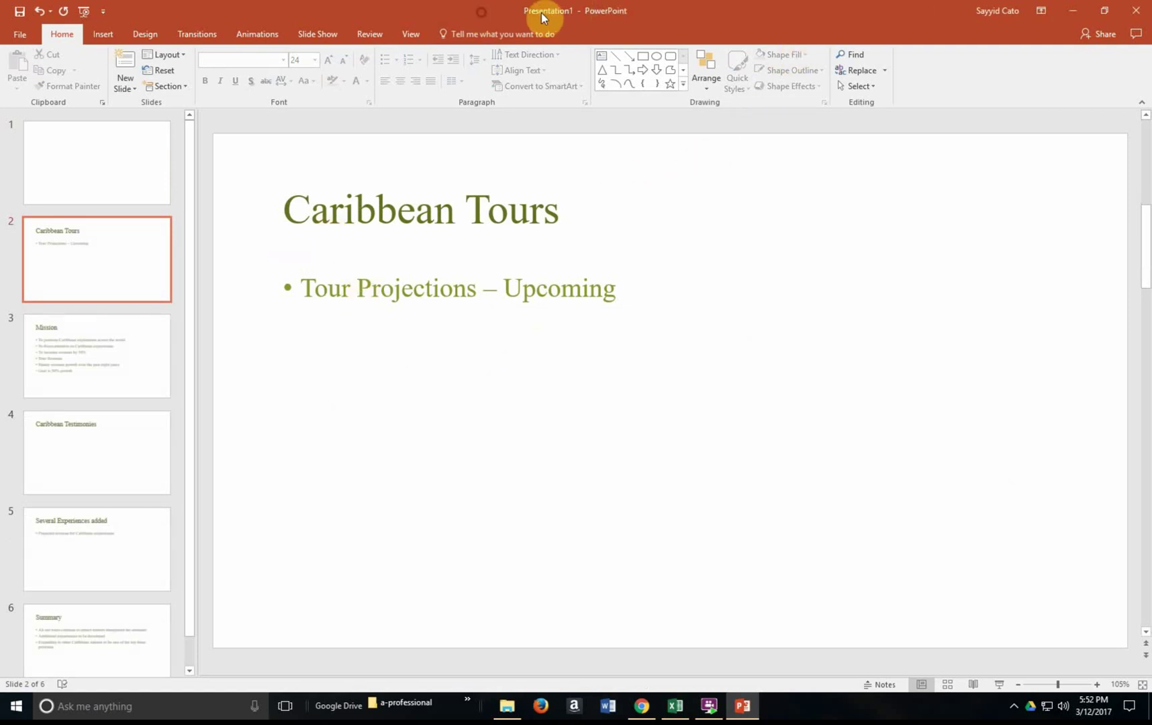
Restore down PowerPoint and open INT Word 2A from the integration folder beside it
left_click_drag(541, 13, 1044, 18)
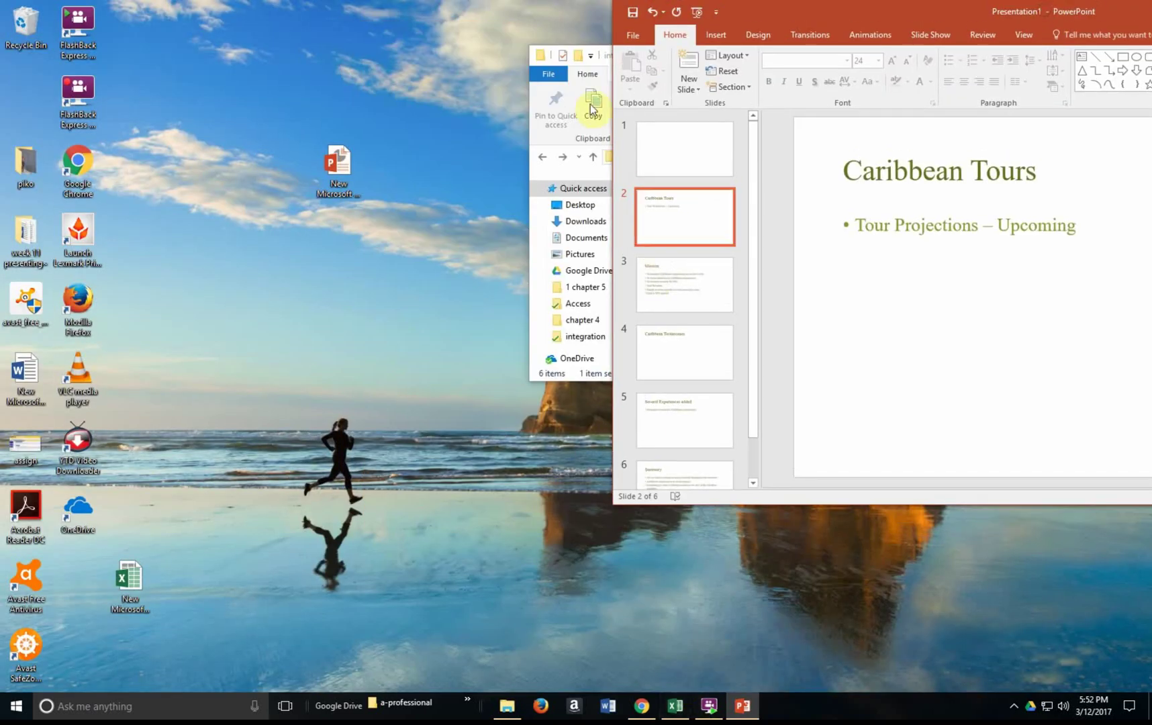
left_click(602, 56)
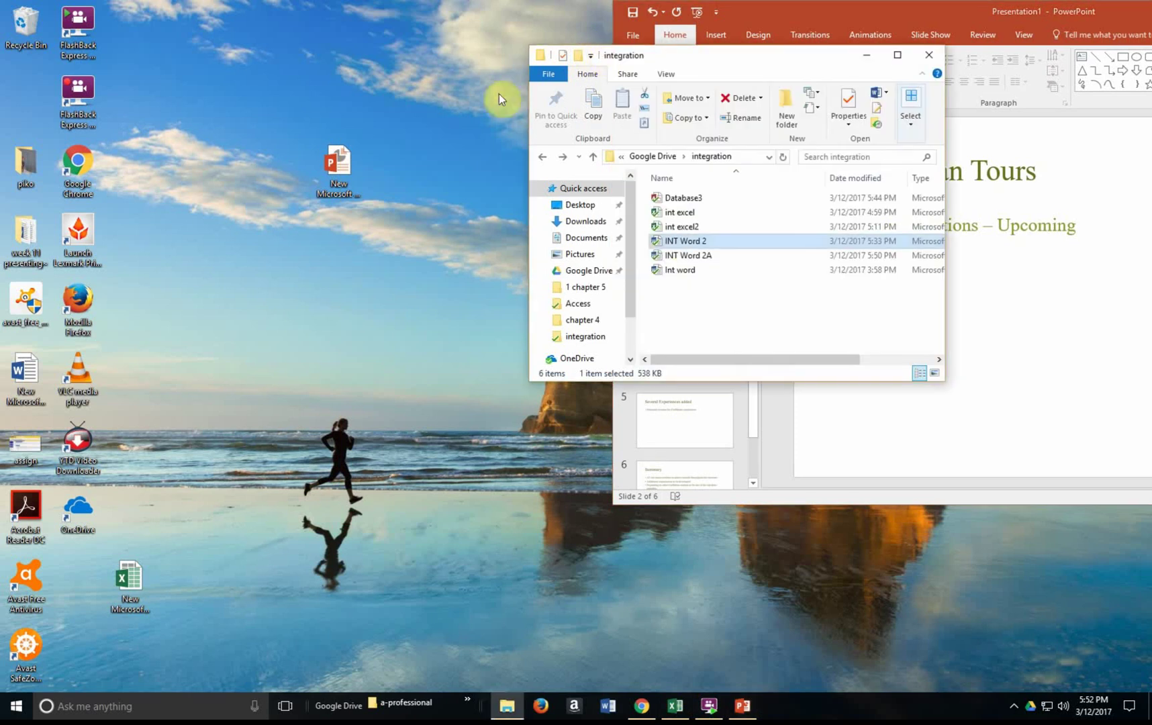
left_click(702, 253)
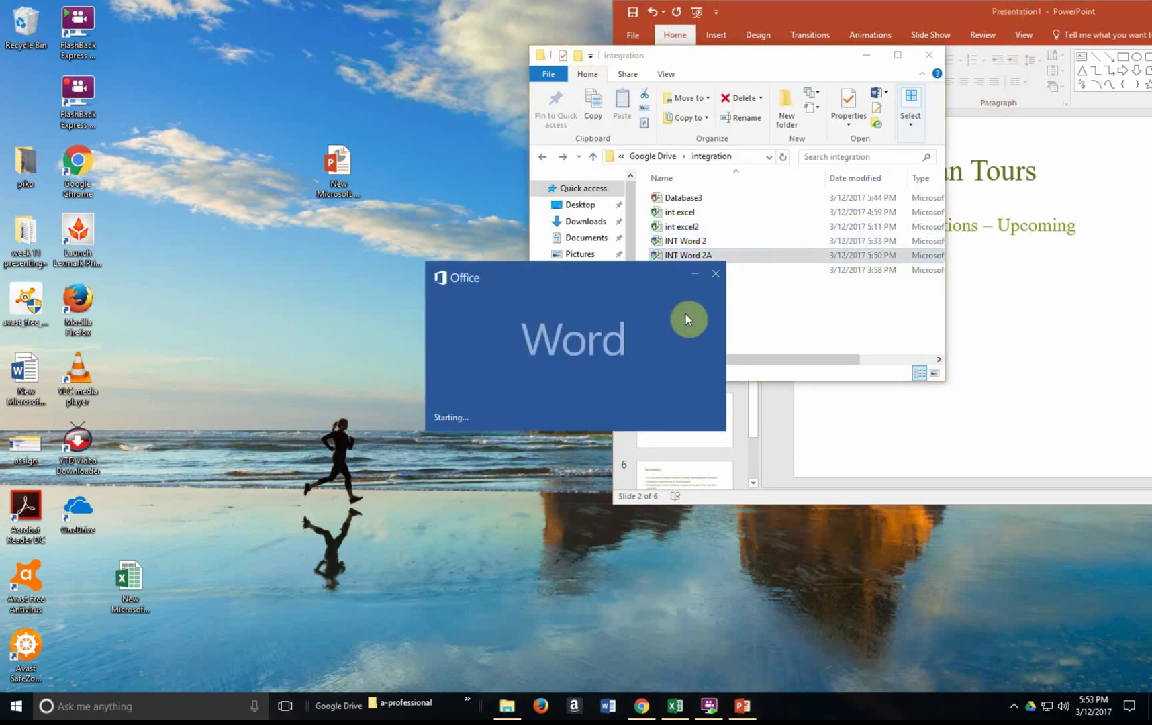
left_click(984, 16)
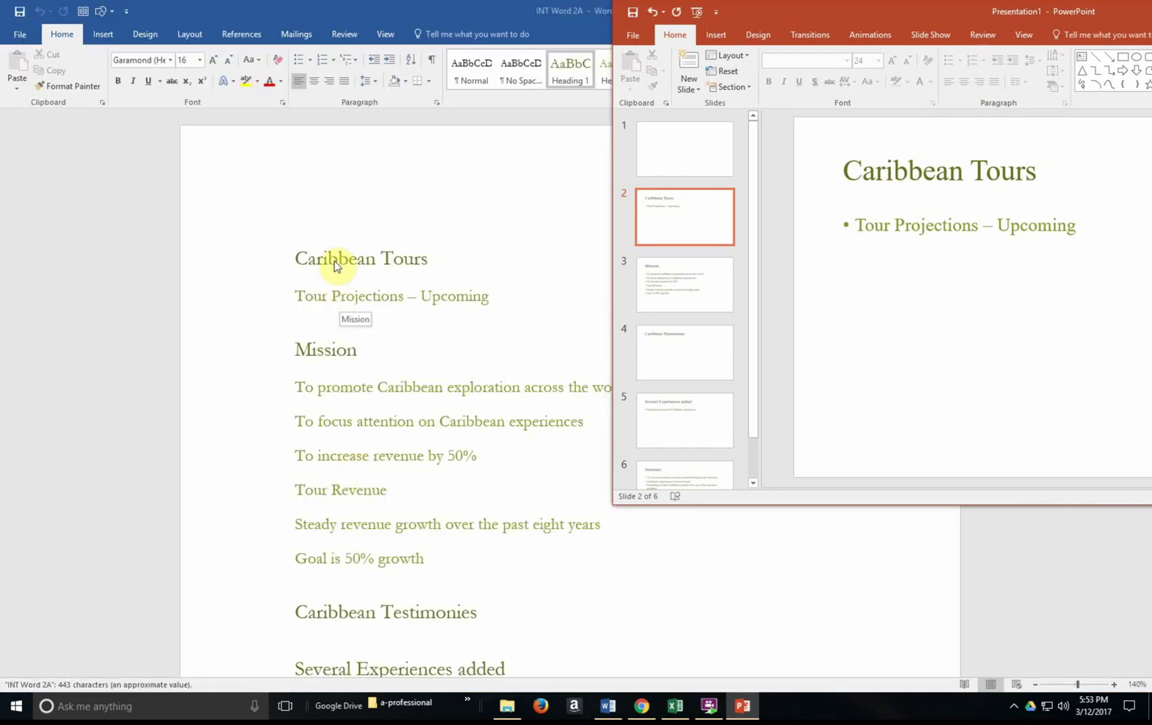
Restore the Word outline window to a smaller size and narrow it to share the screen
left_click(333, 261)
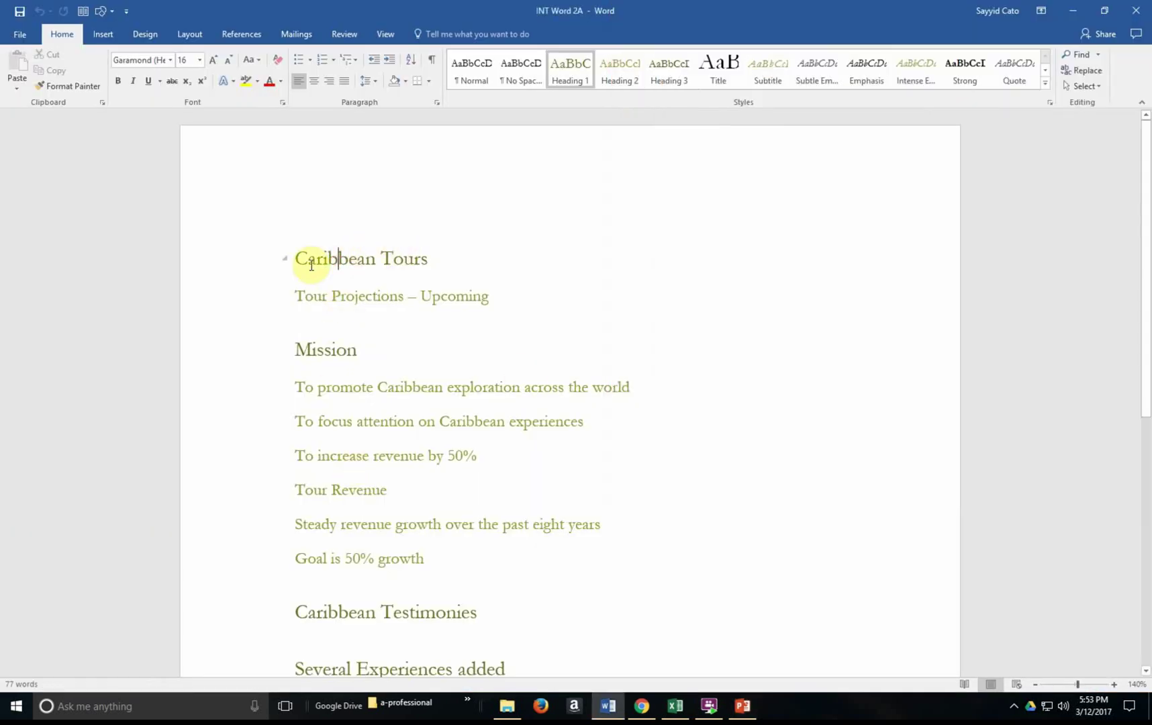
left_click_drag(933, 10, 212, 55)
left_click_drag(717, 307, 476, 306)
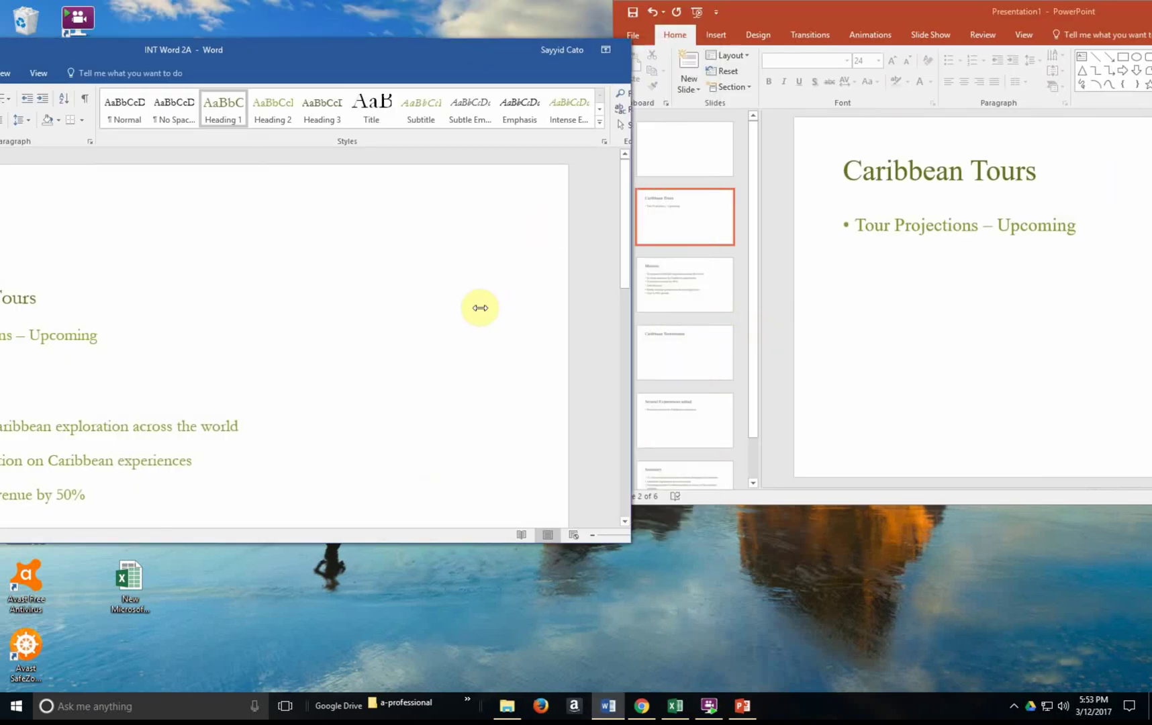
left_click_drag(341, 33, 530, 2)
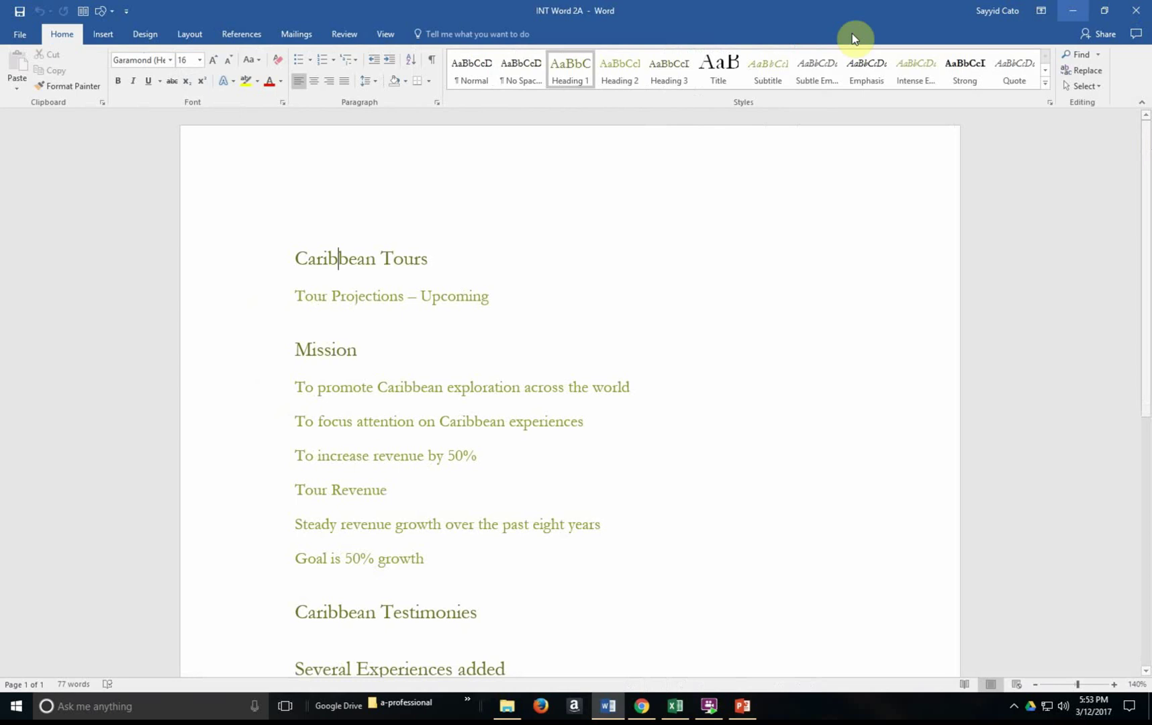
left_click_drag(765, 36, 445, 57)
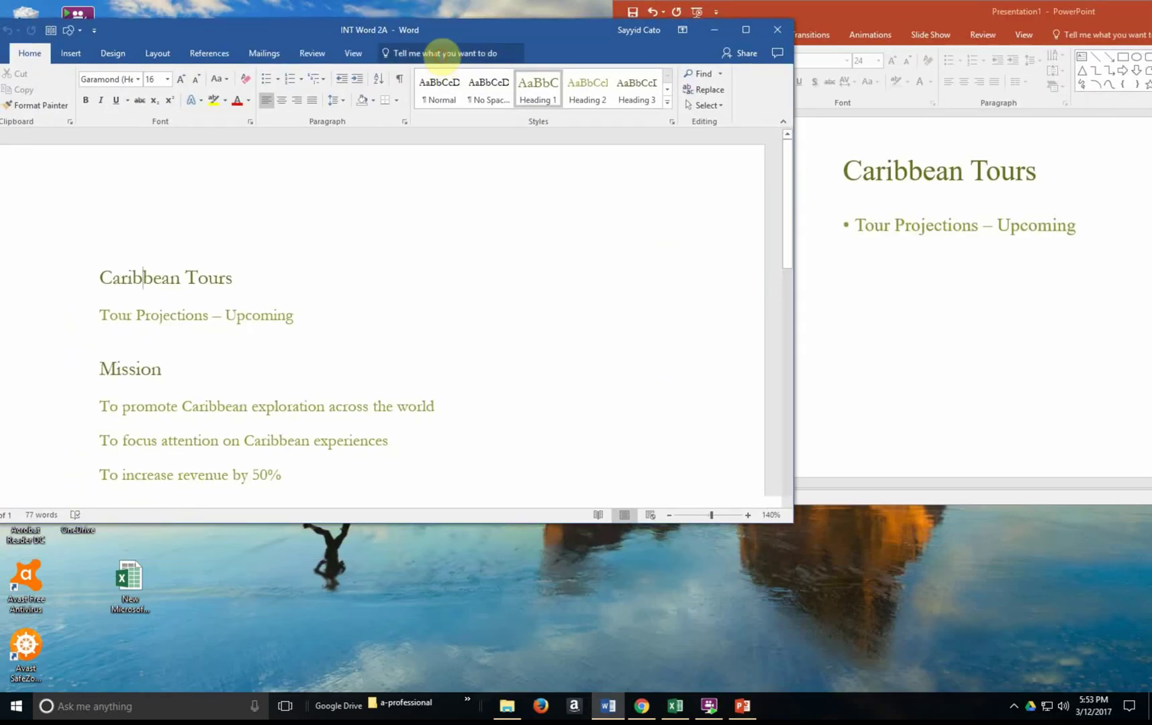
left_click(195, 289)
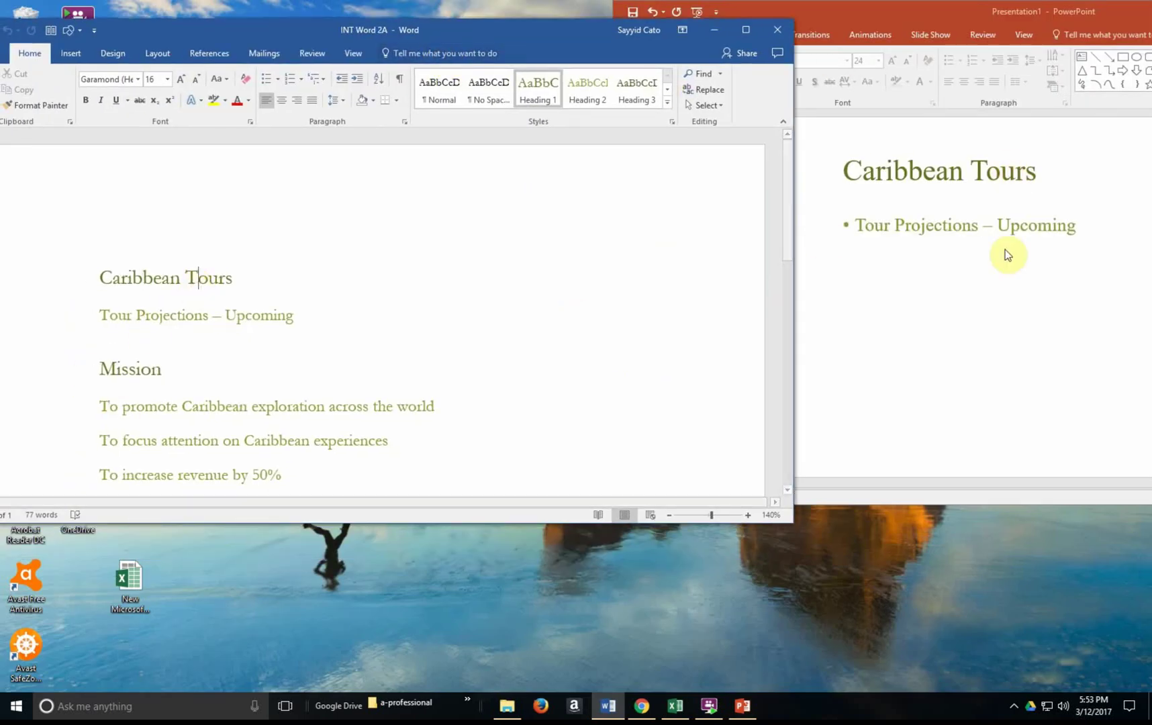
Switch between the Word outline and the presentation, then display the Mission slide
left_click(1000, 262)
left_click(687, 231)
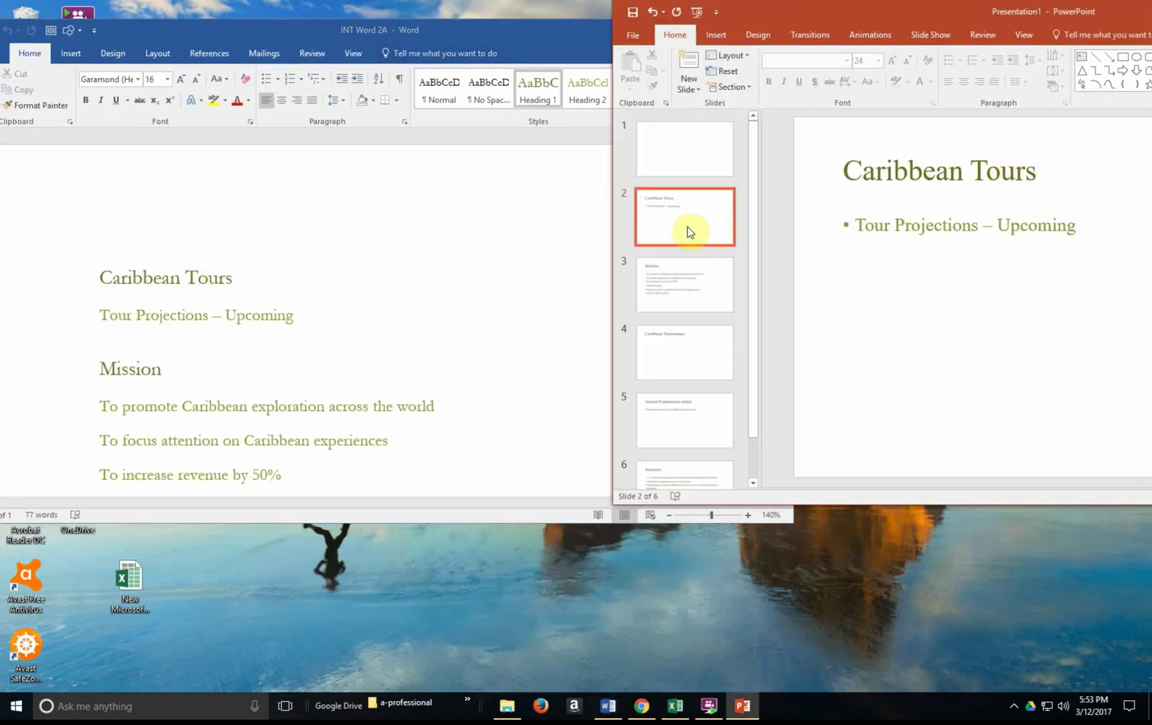
left_click(884, 192)
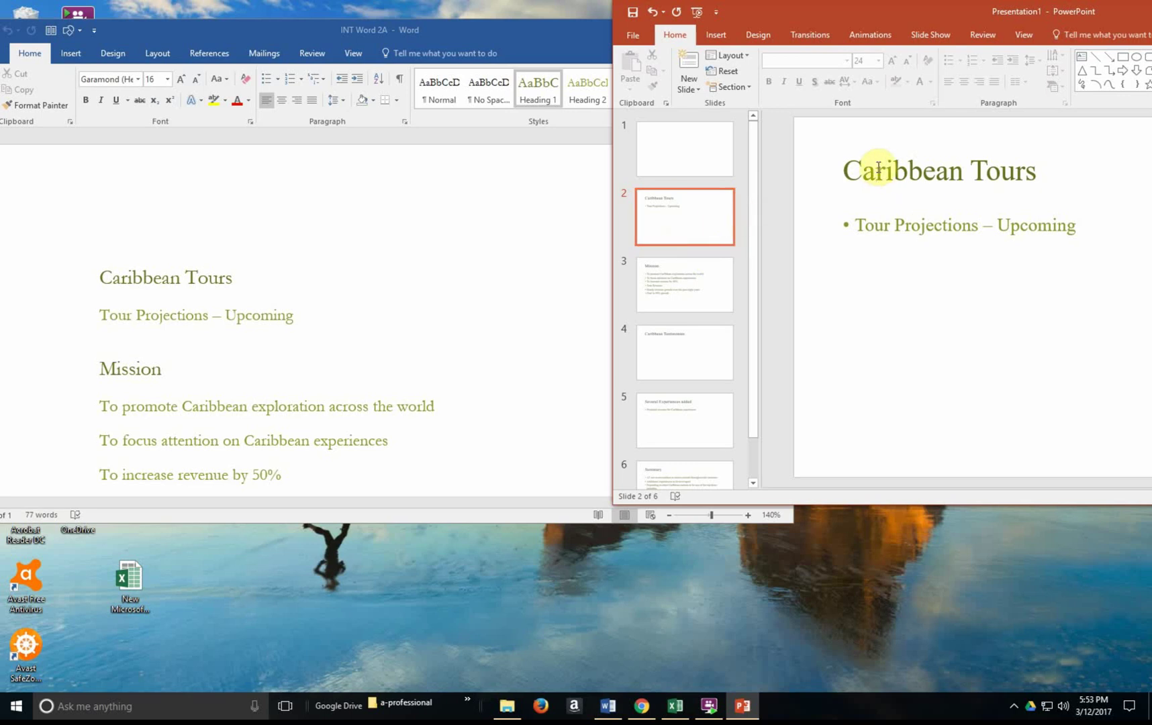
left_click(168, 319)
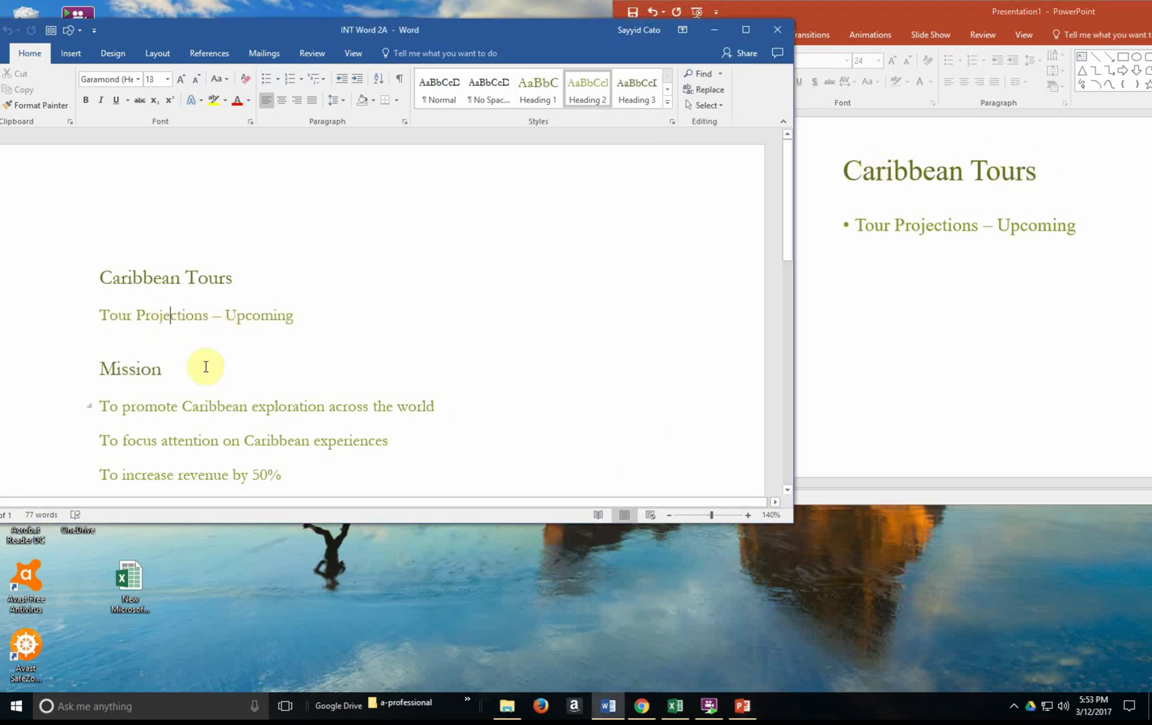
left_click(931, 226)
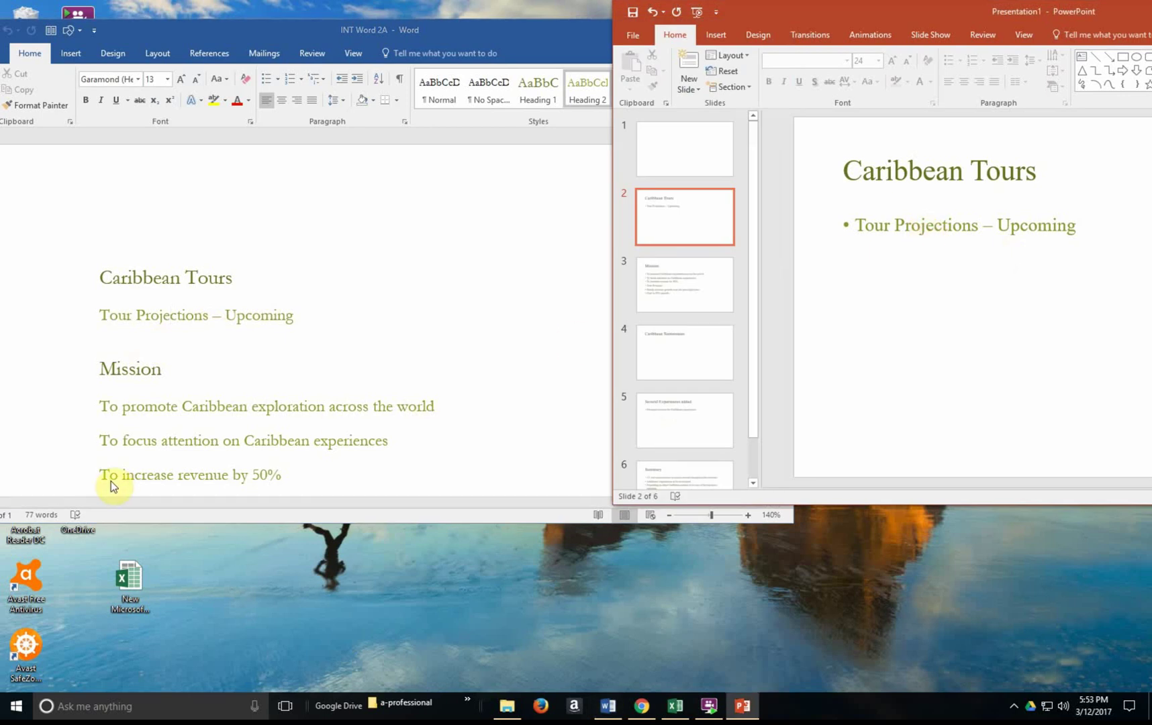
scroll(182, 396, "down", 1)
left_click(216, 363)
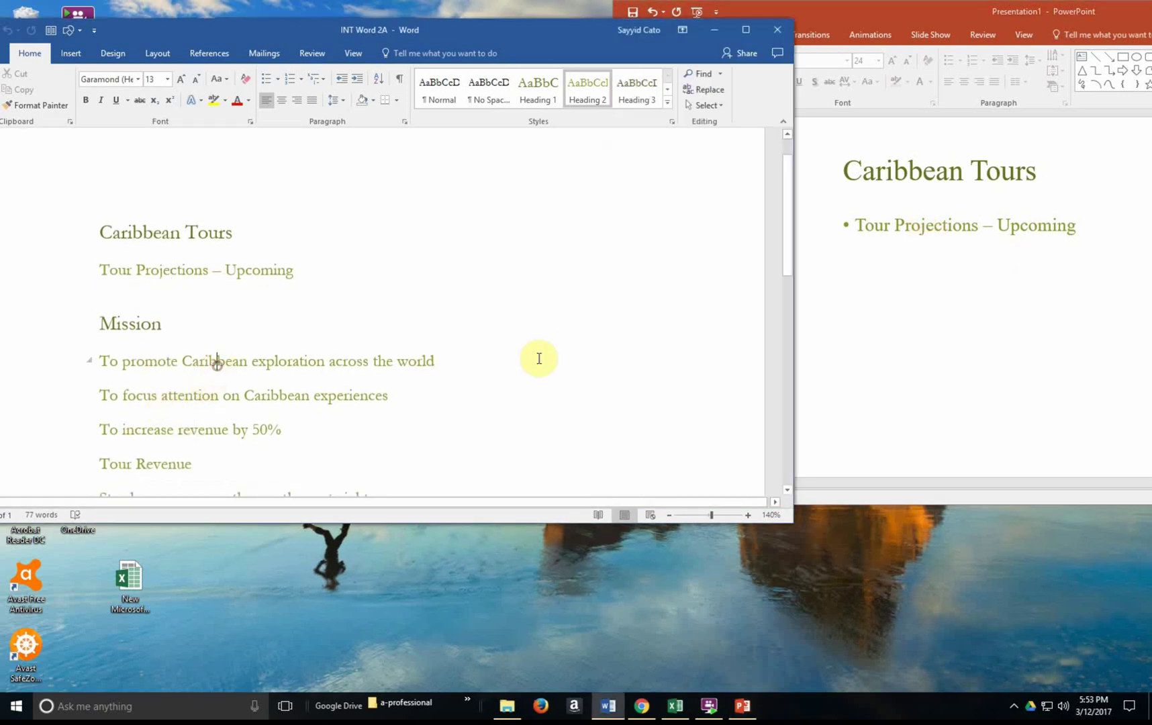
left_click(1032, 304)
left_click(670, 309)
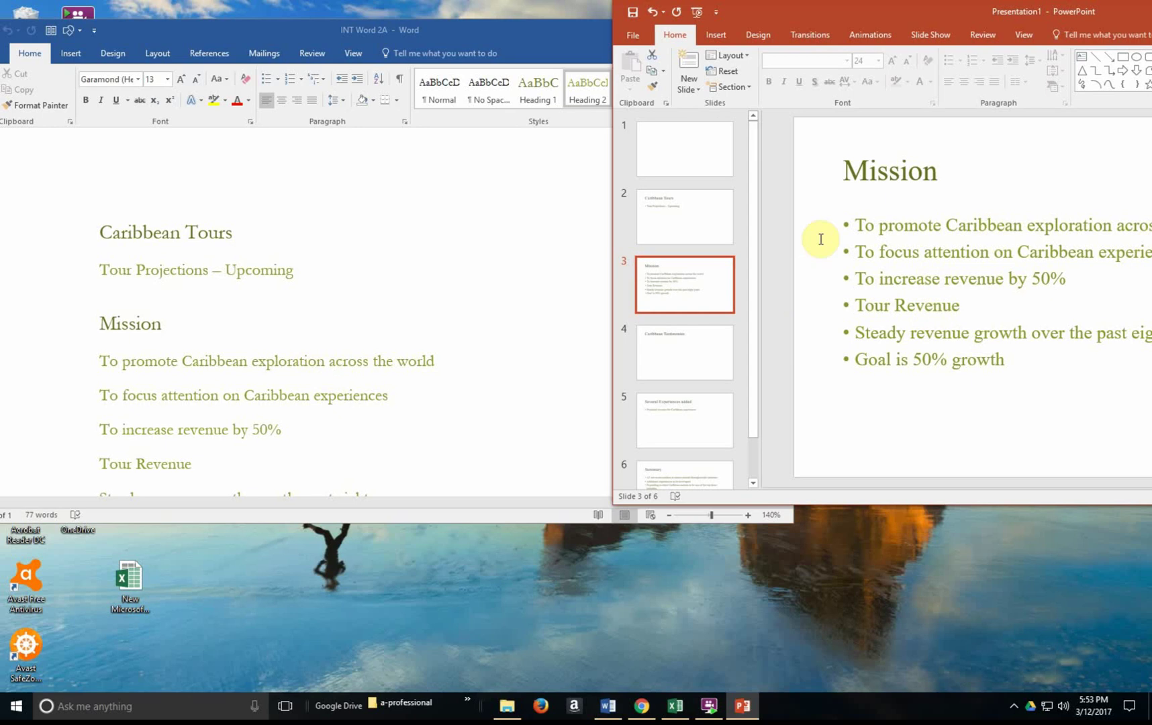
Maximize the presentation and open Insert > Chart for the Mission slide
left_click_drag(988, 10, 715, 22)
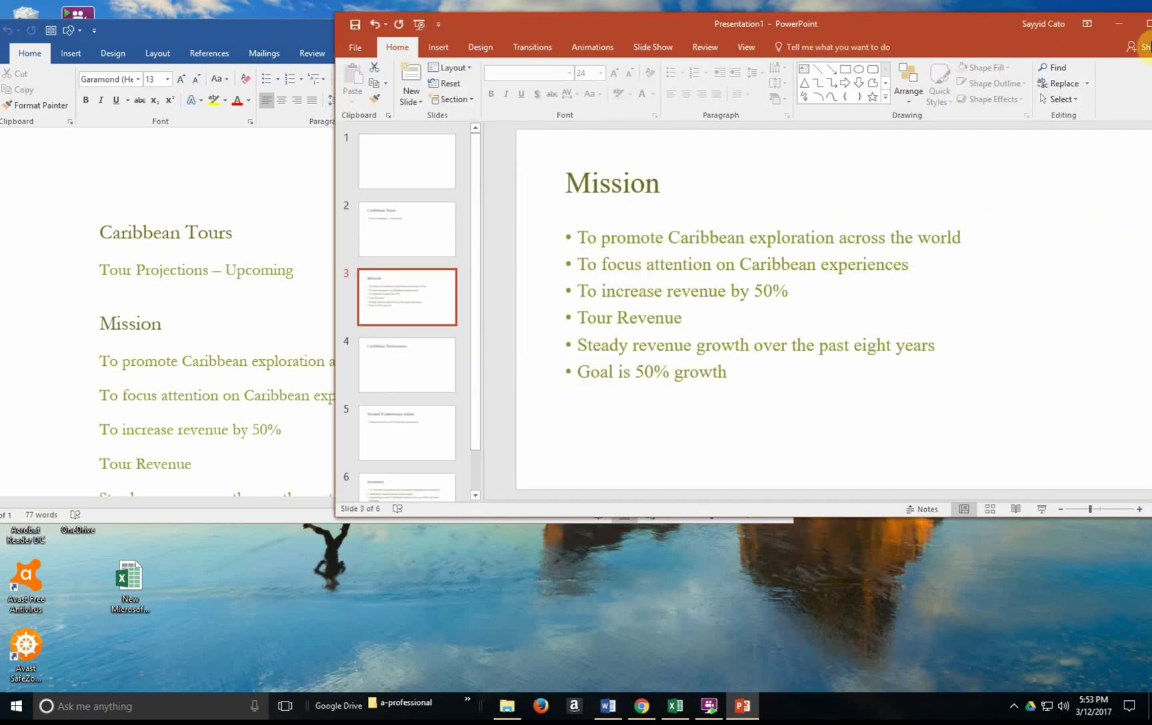
left_click(1148, 23)
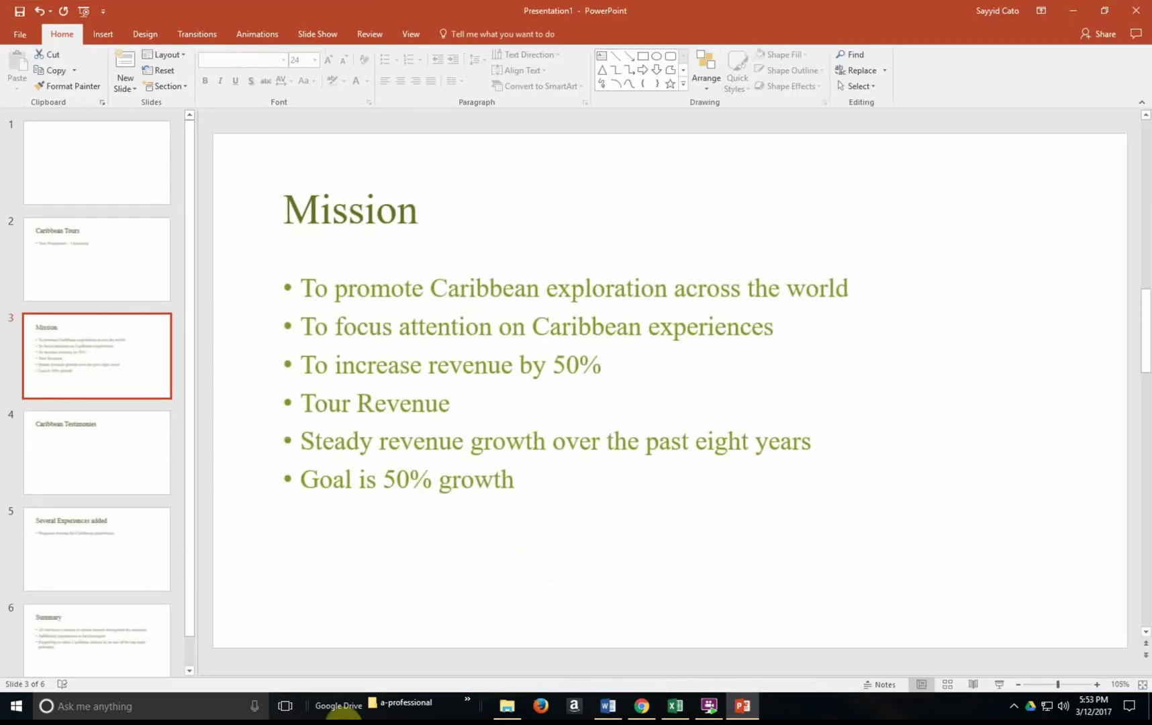
left_click(100, 33)
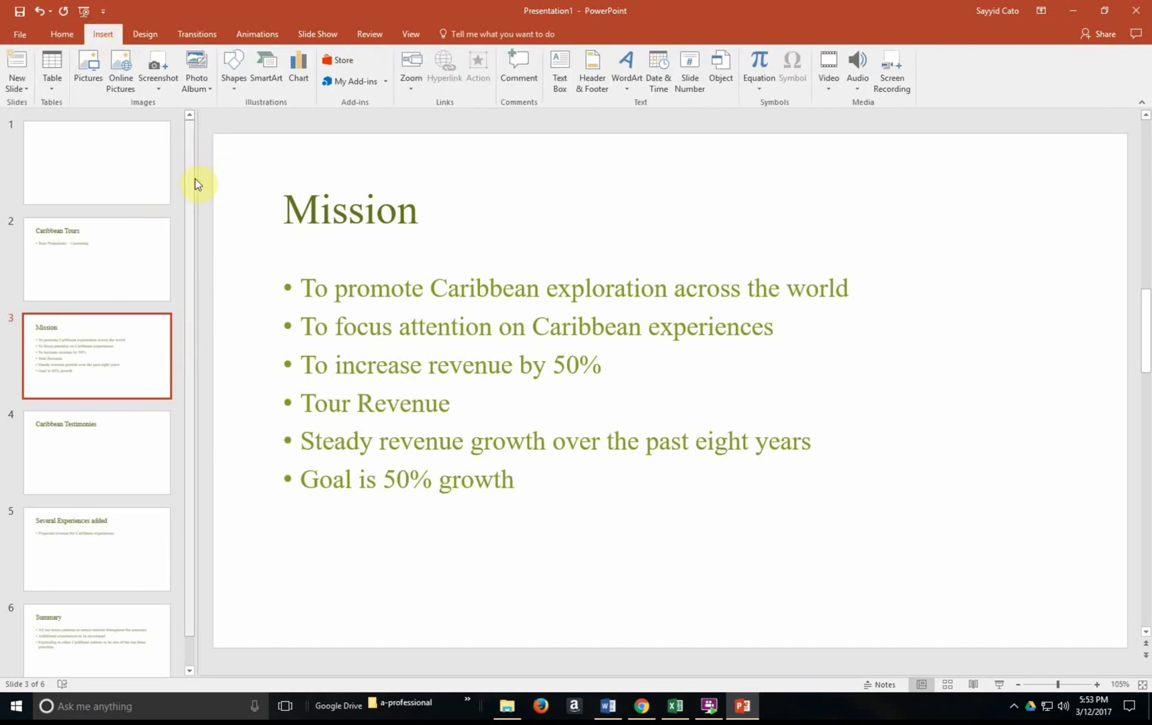
left_click(296, 70)
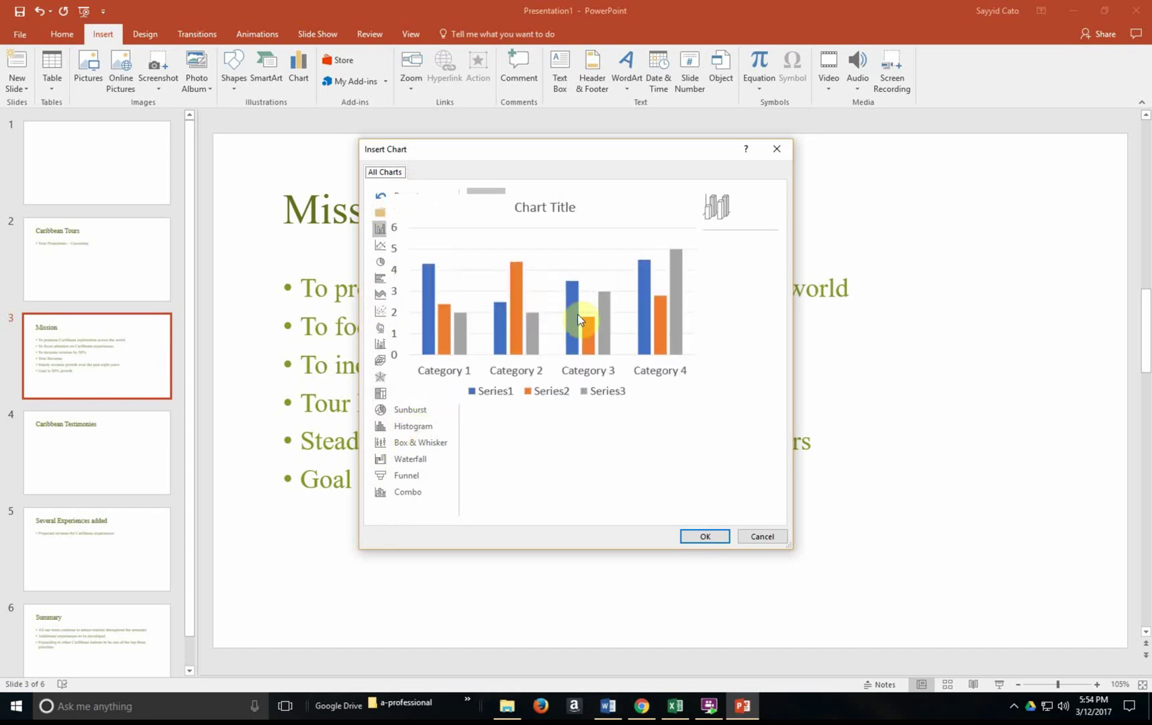
Confirm the Clustered Column chart and rename cells A2–A4 to Trip 1, Trip 2 and Trip 3
left_click(703, 536)
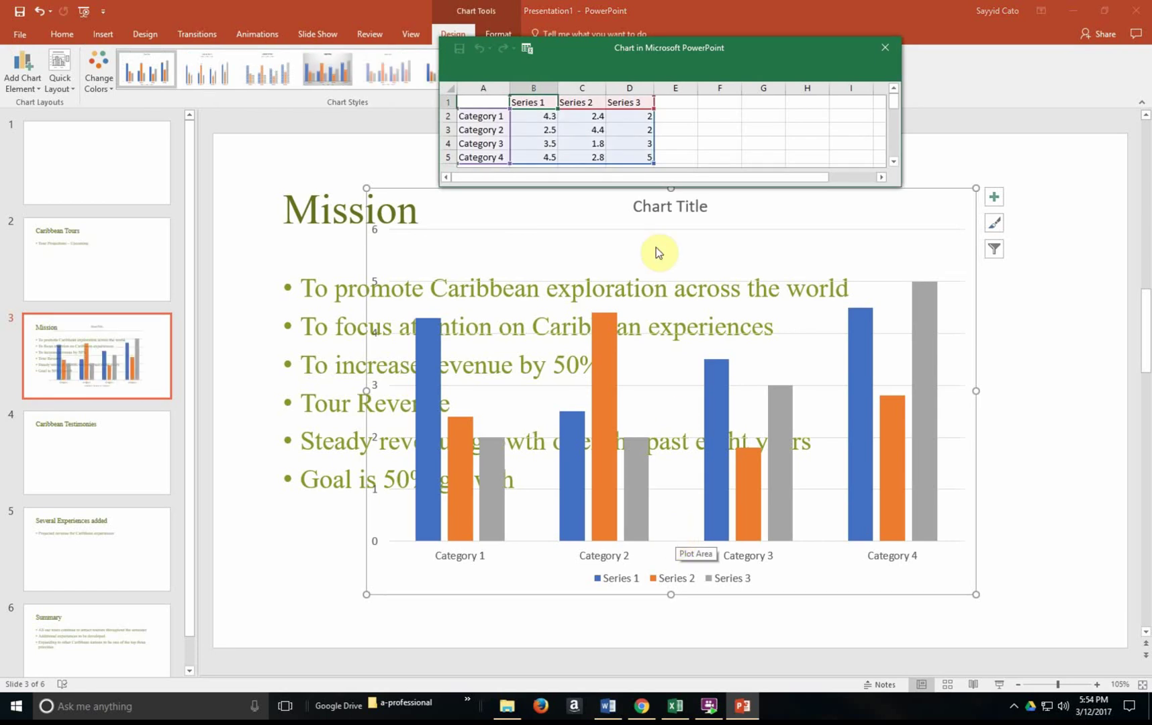
left_click(477, 121)
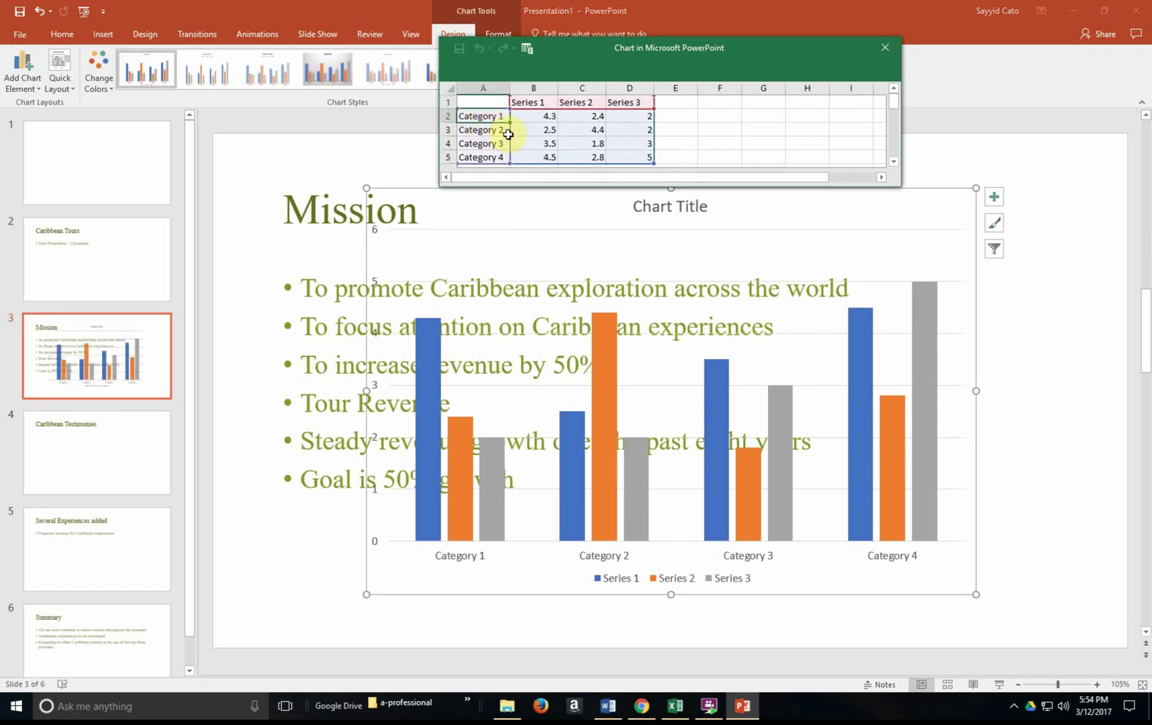
type("Tri")
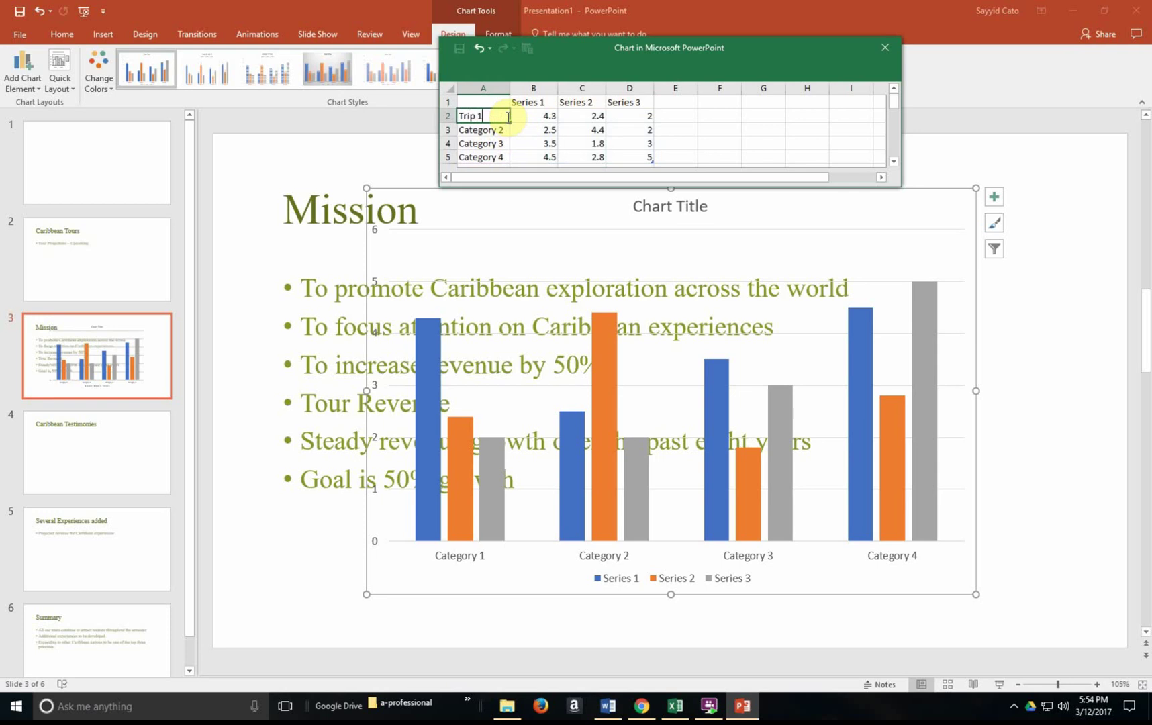
type("p 1")
key("Return")
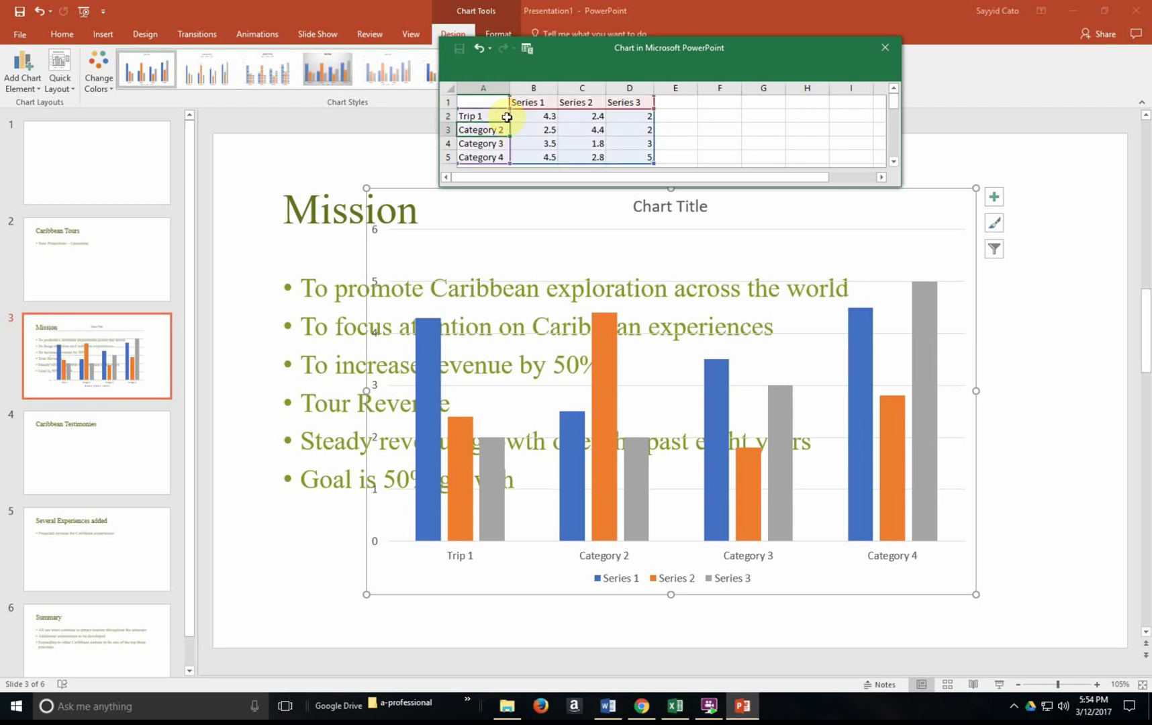
type("Trip 1")
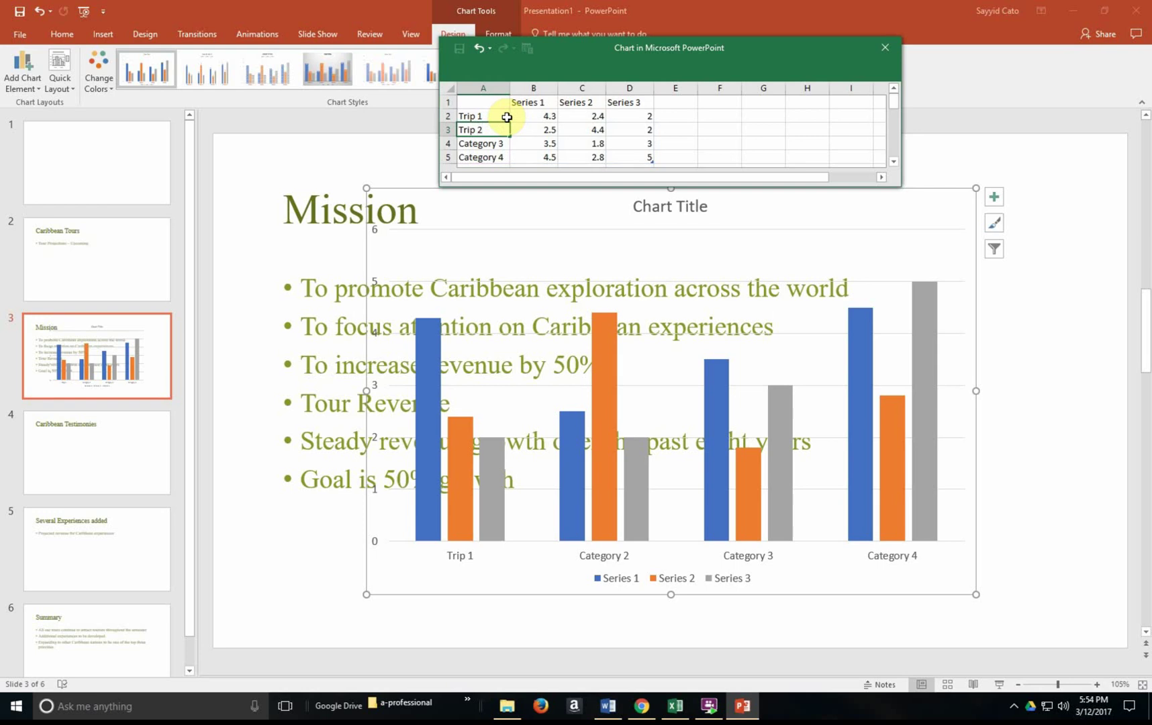
left_click(500, 143)
type("Trip")
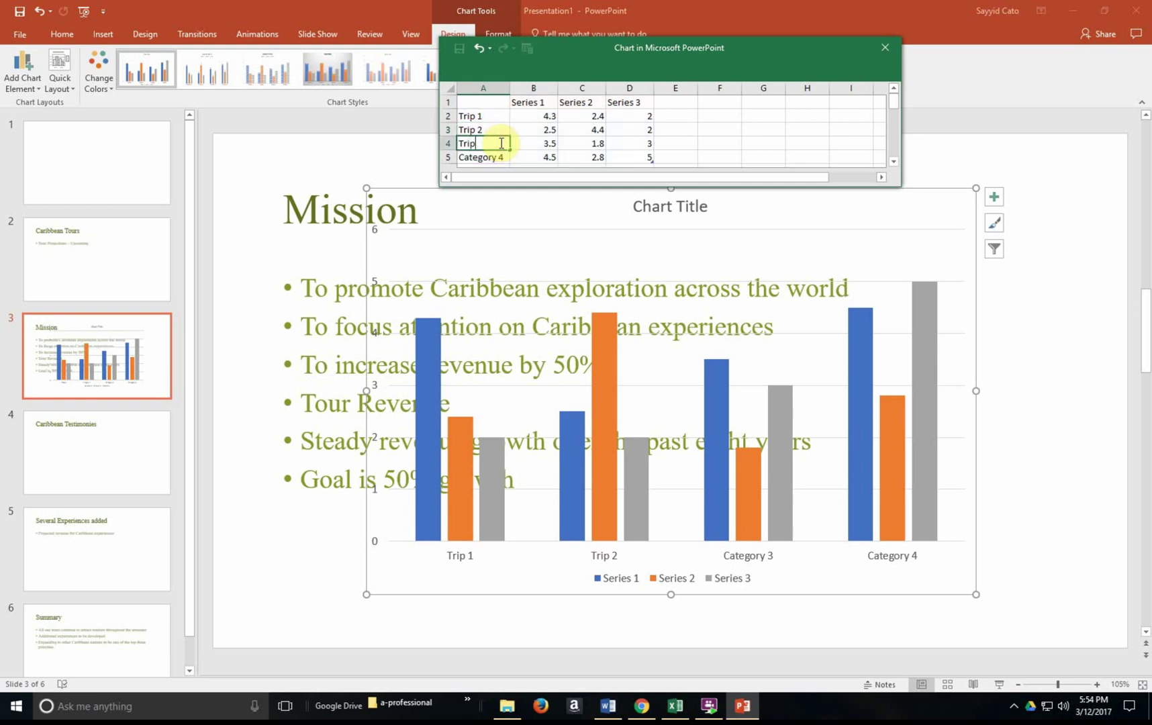
left_click(590, 144)
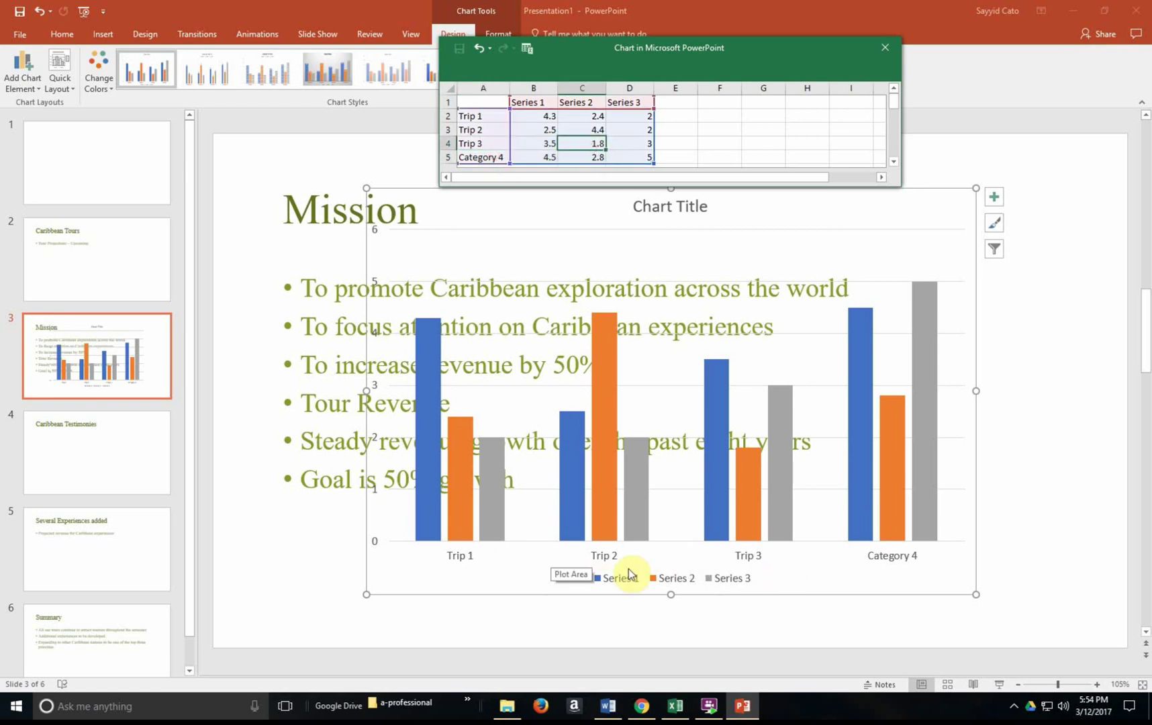
left_click(530, 102)
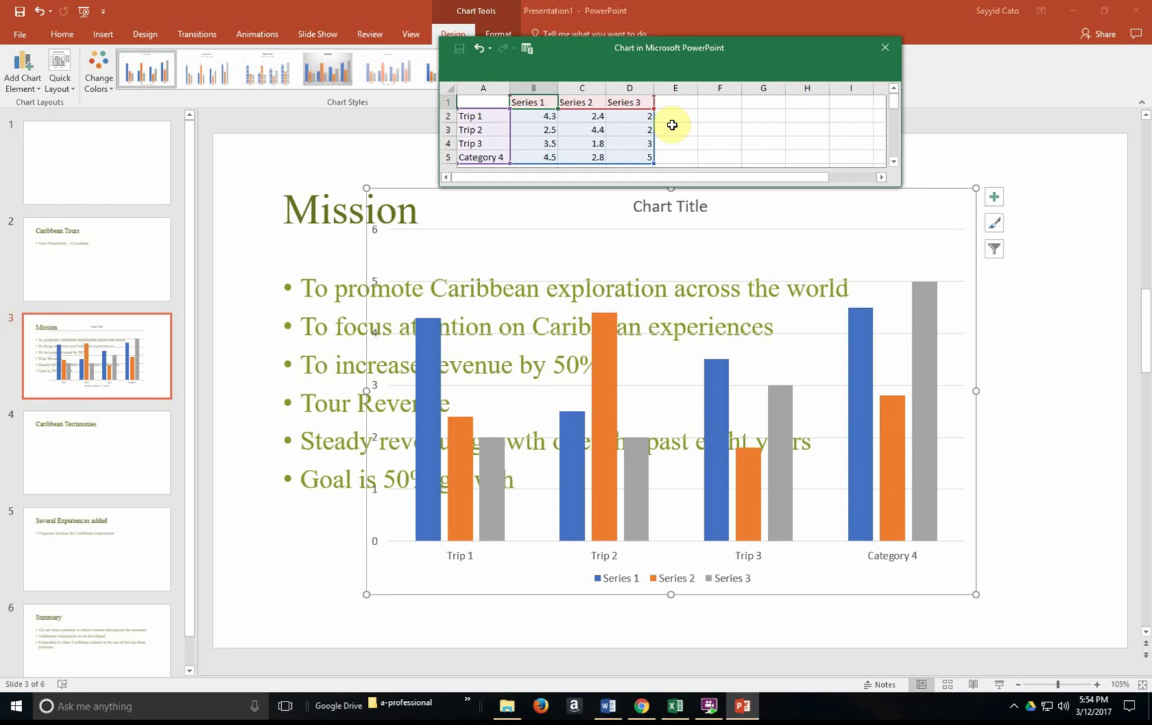
Enter June, July and August as the series names in cells B1 through D1
type("June")
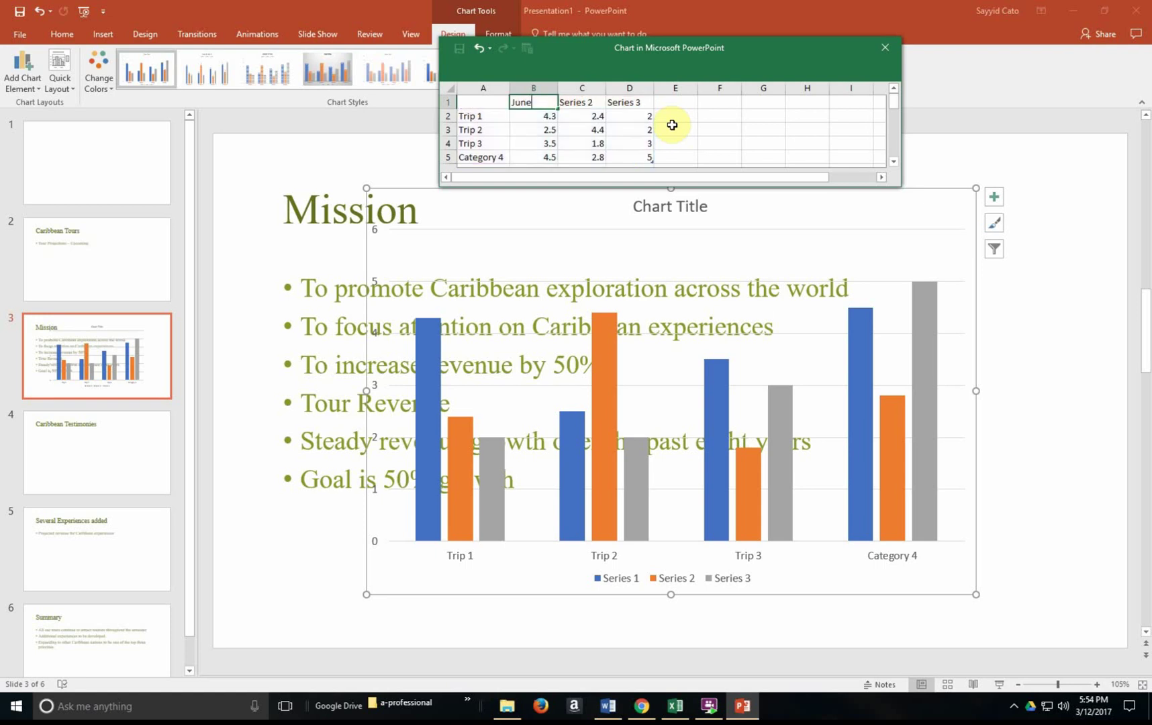
key("Tab")
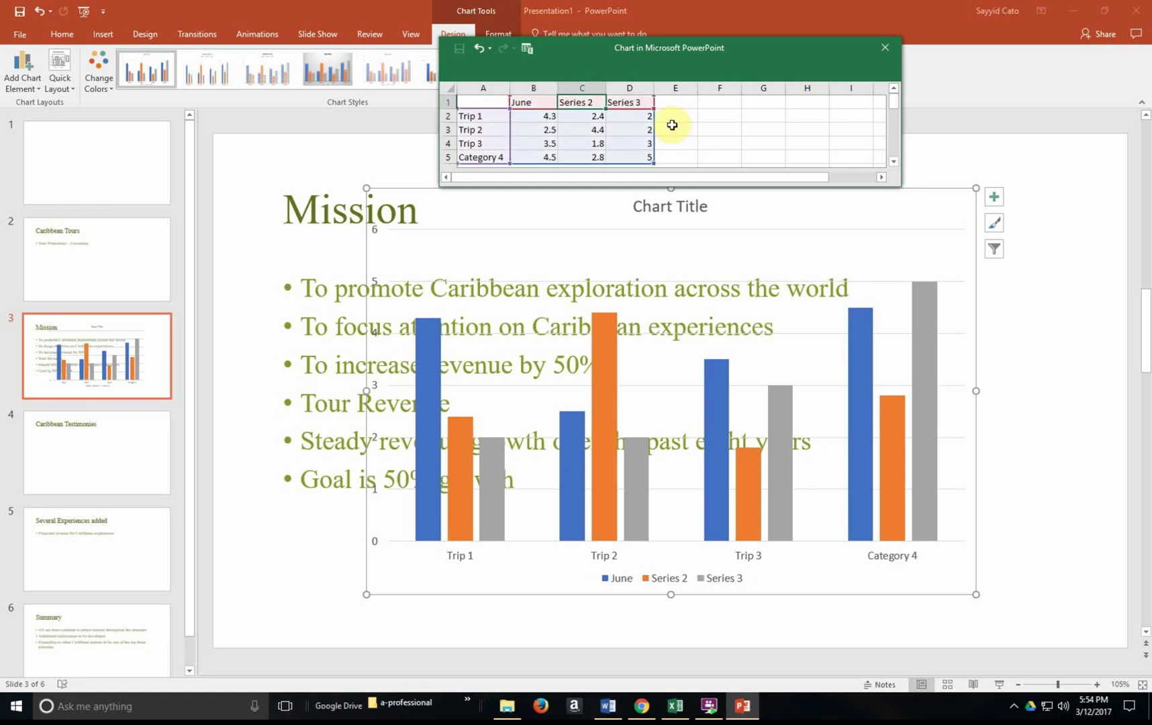
type("July")
key("Tab")
type("A")
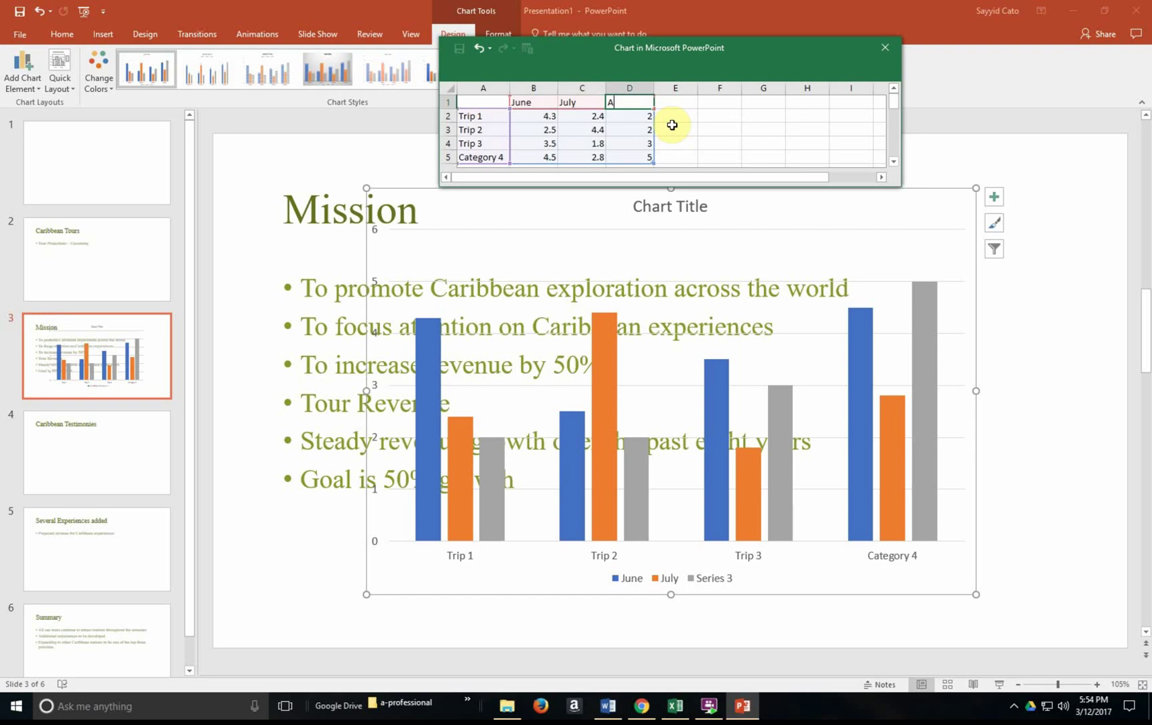
type("ugust")
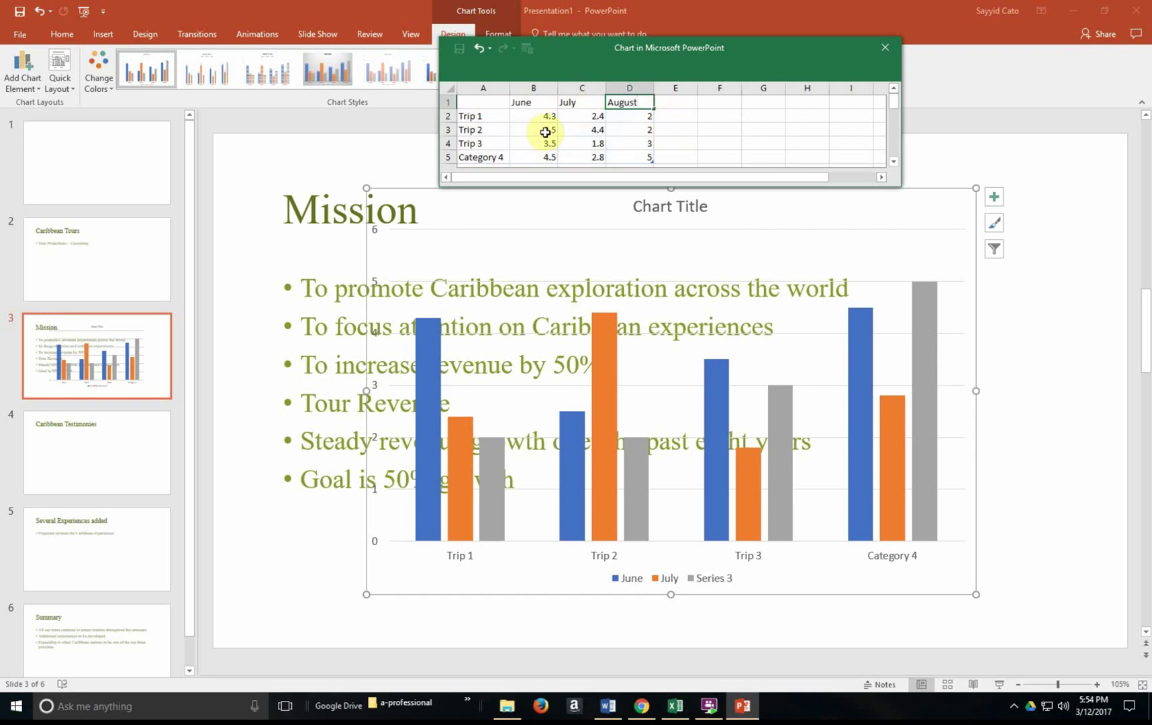
left_click(541, 116)
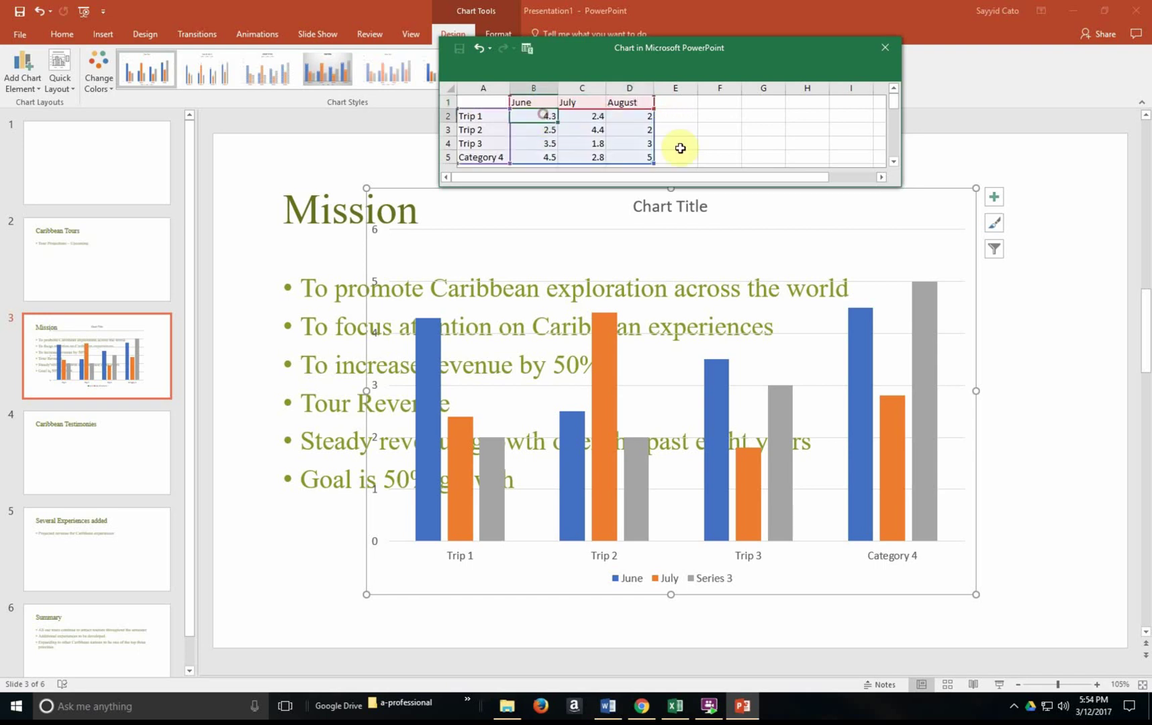
left_click(571, 115)
left_click(576, 145)
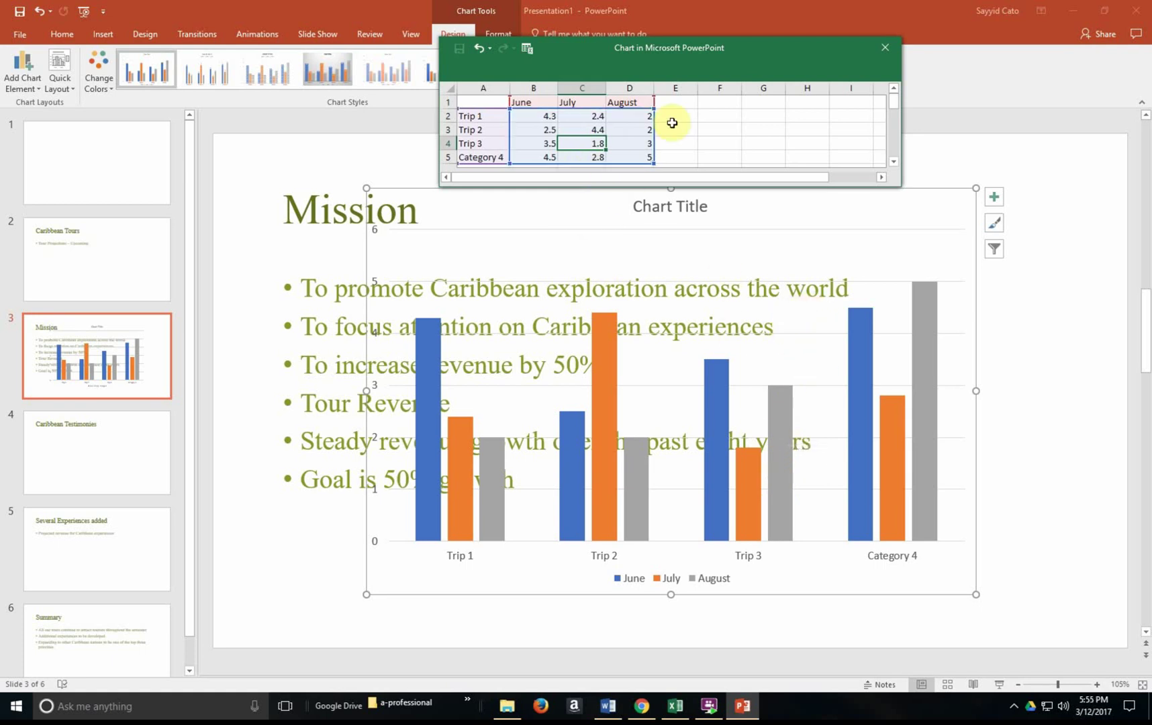
Enlarge the chart data window and move it up and left to reveal the chart
left_click(902, 189)
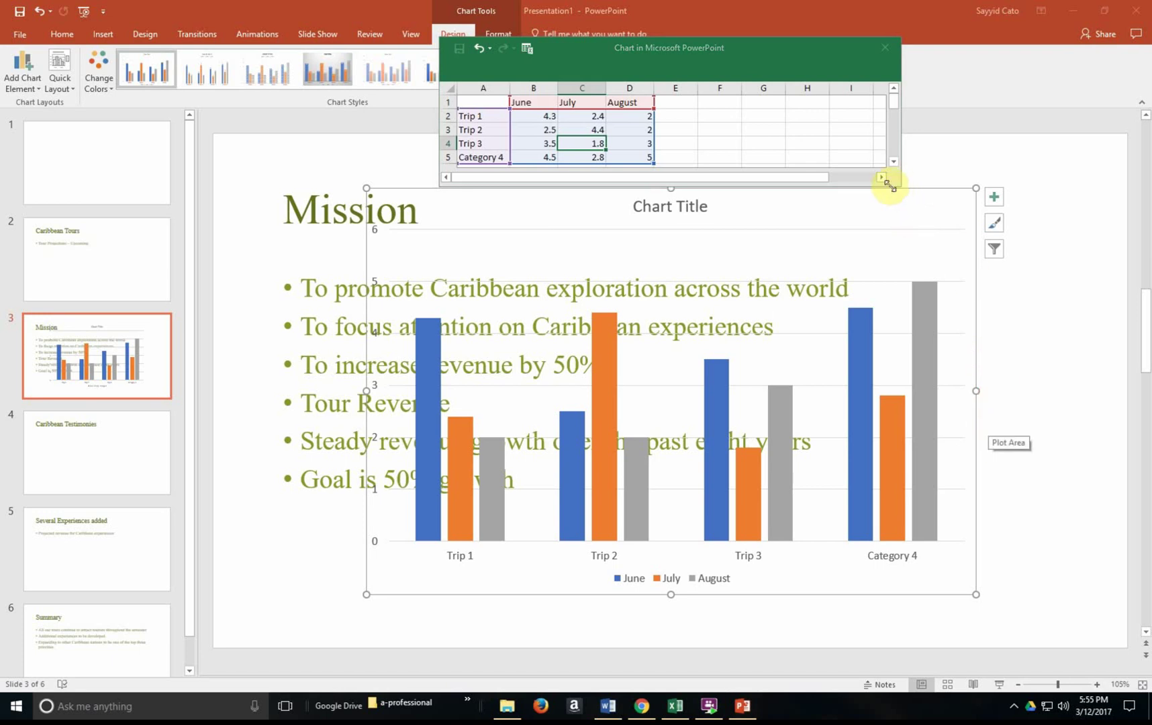
left_click_drag(902, 185, 1077, 555)
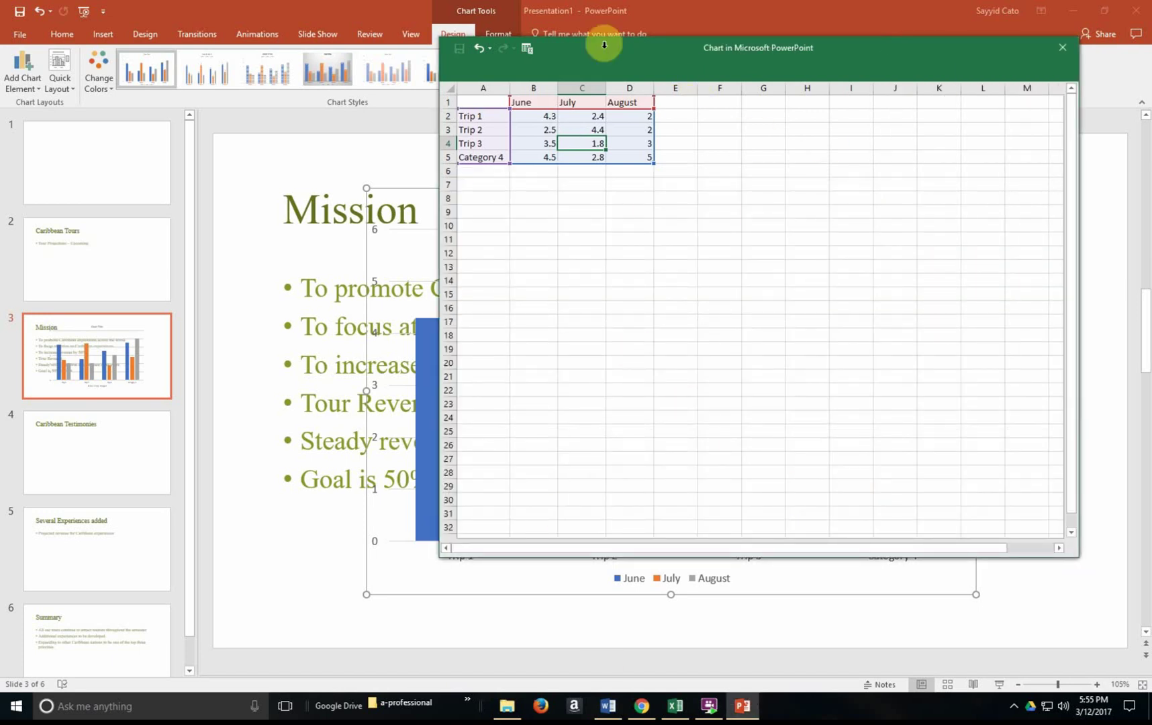
left_click_drag(666, 43, 431, 110)
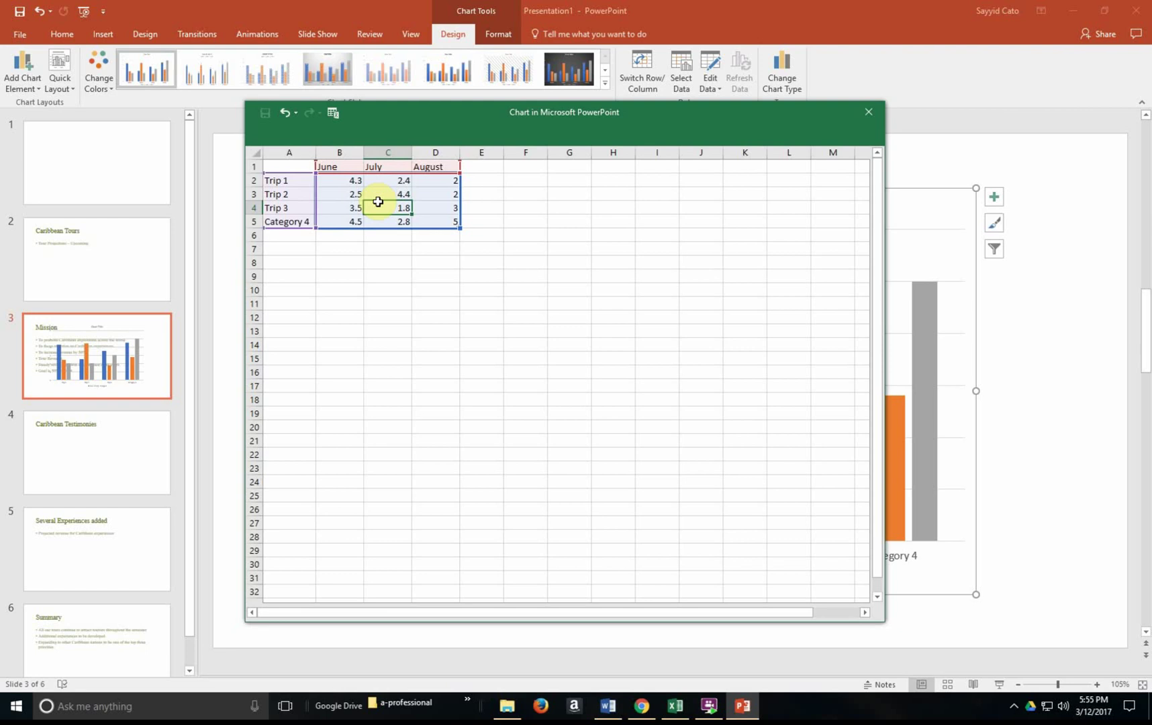
left_click_drag(295, 167, 316, 216)
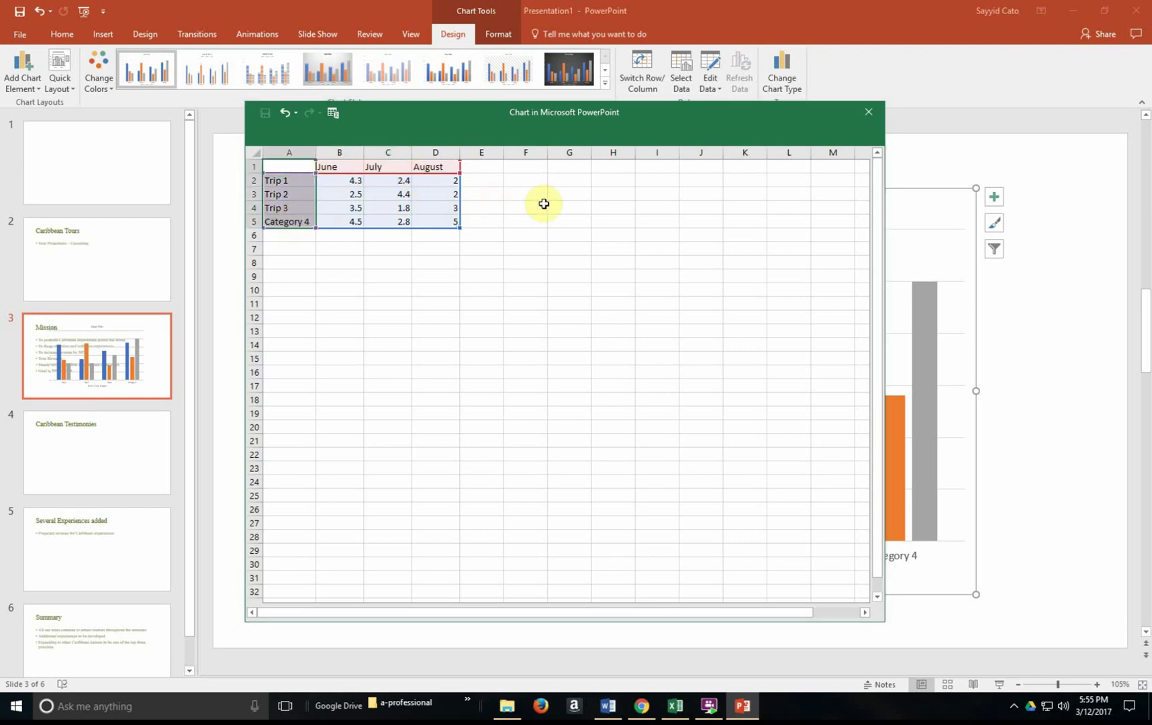
left_click_drag(479, 208, 480, 223)
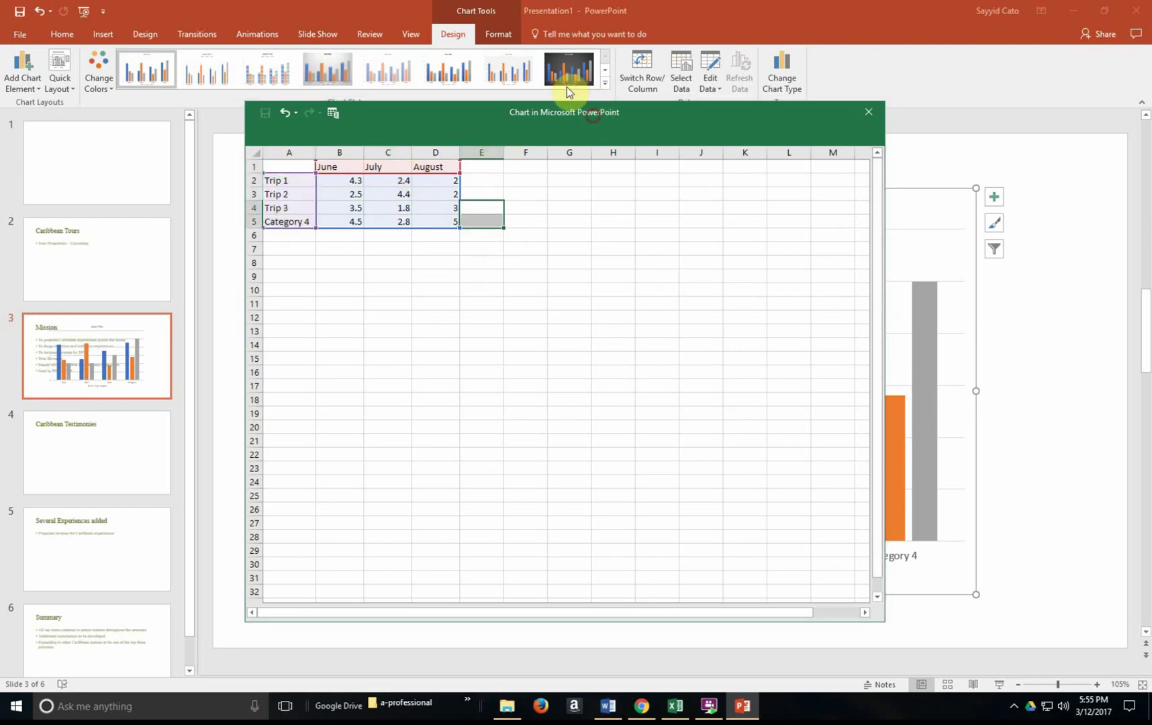
left_click_drag(596, 120, 545, 43)
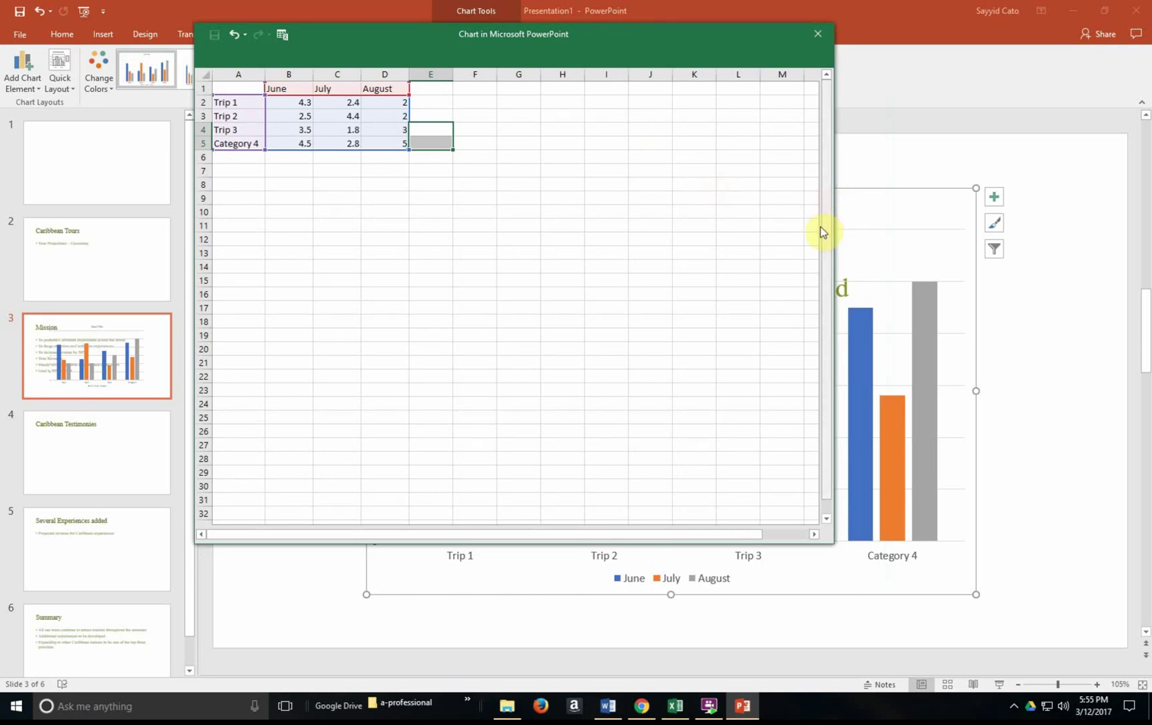
Close the chart data and Word outline windows, then shift the chart right beside the bullets
left_click(819, 34)
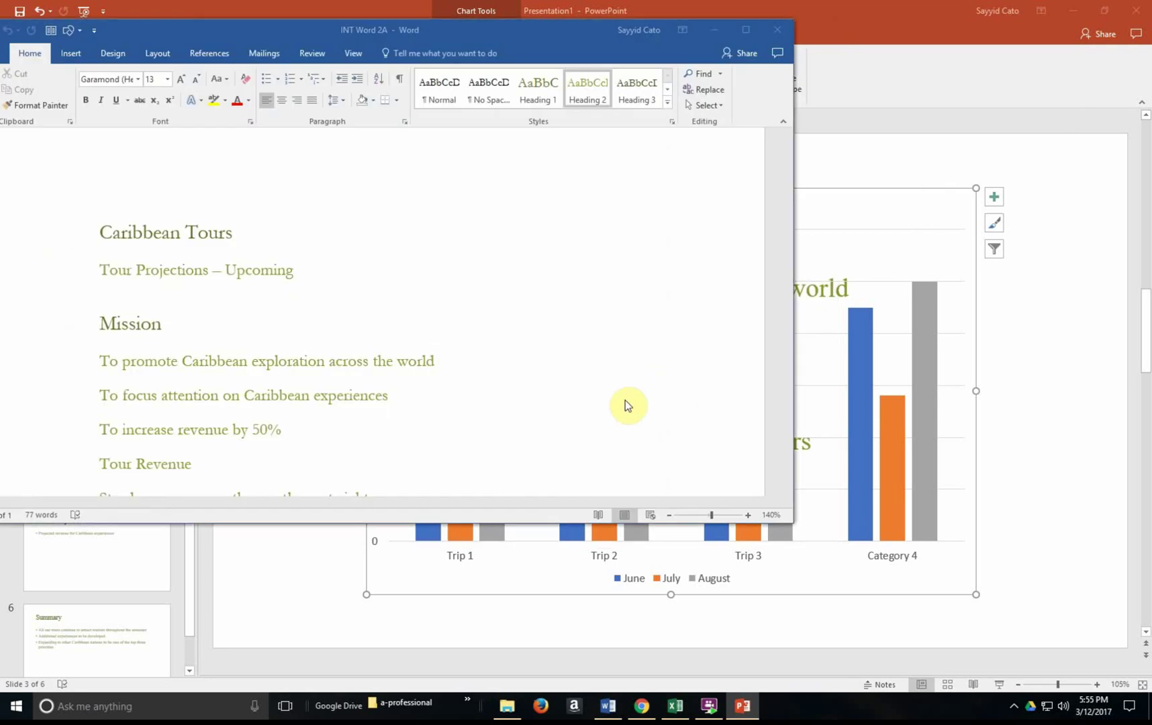
left_click(768, 33)
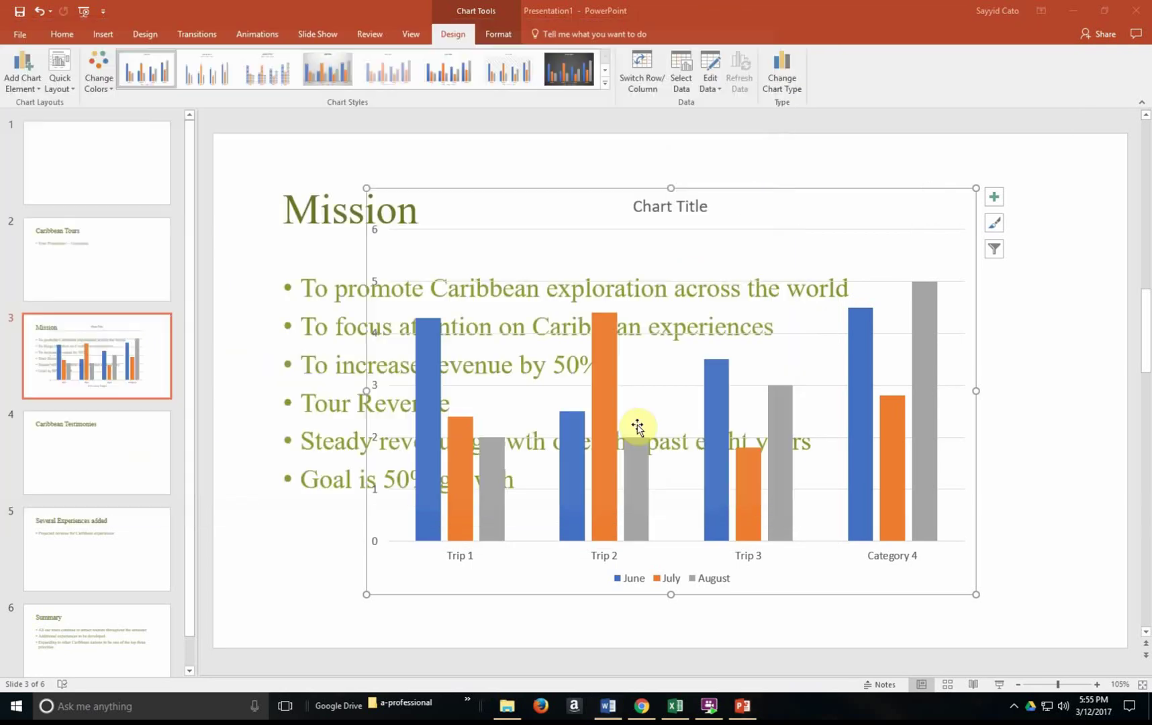
left_click_drag(956, 229, 1036, 195)
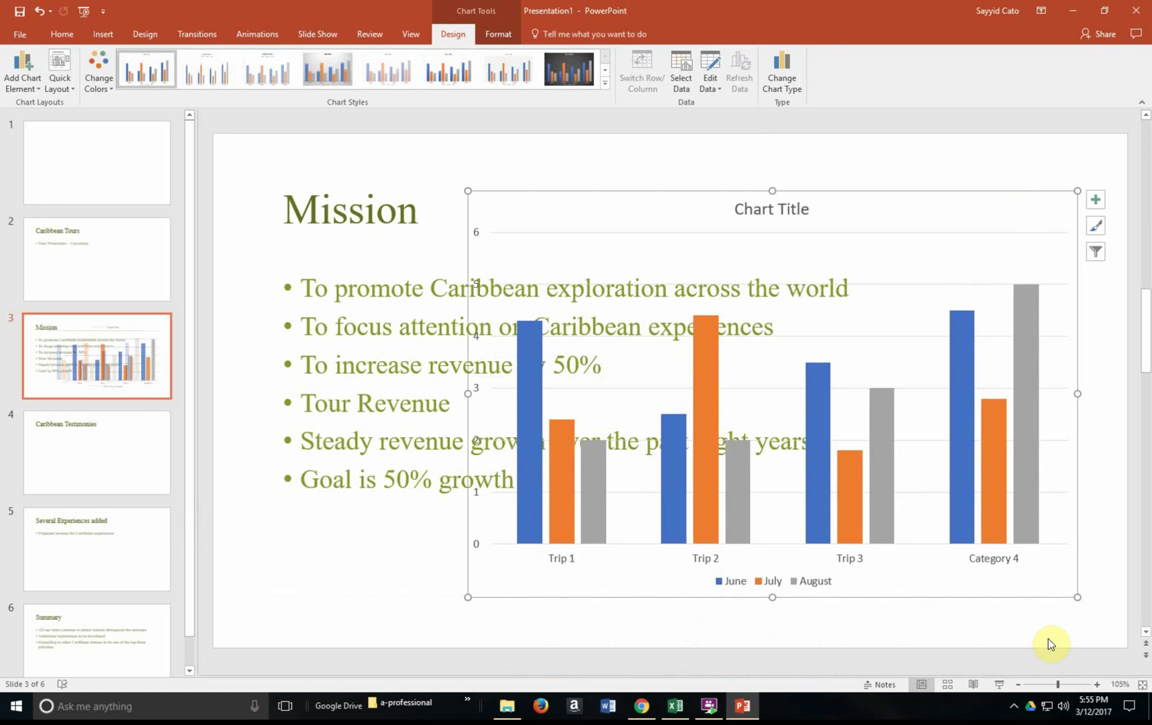
left_click(437, 479)
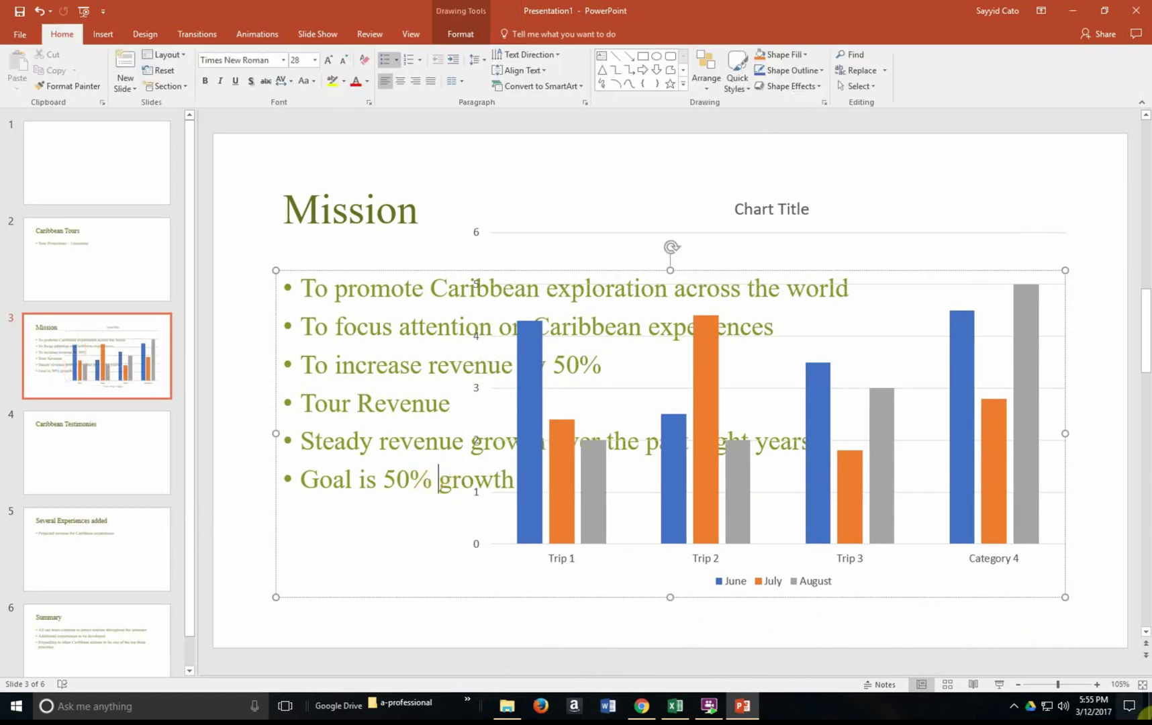
left_click(1014, 713)
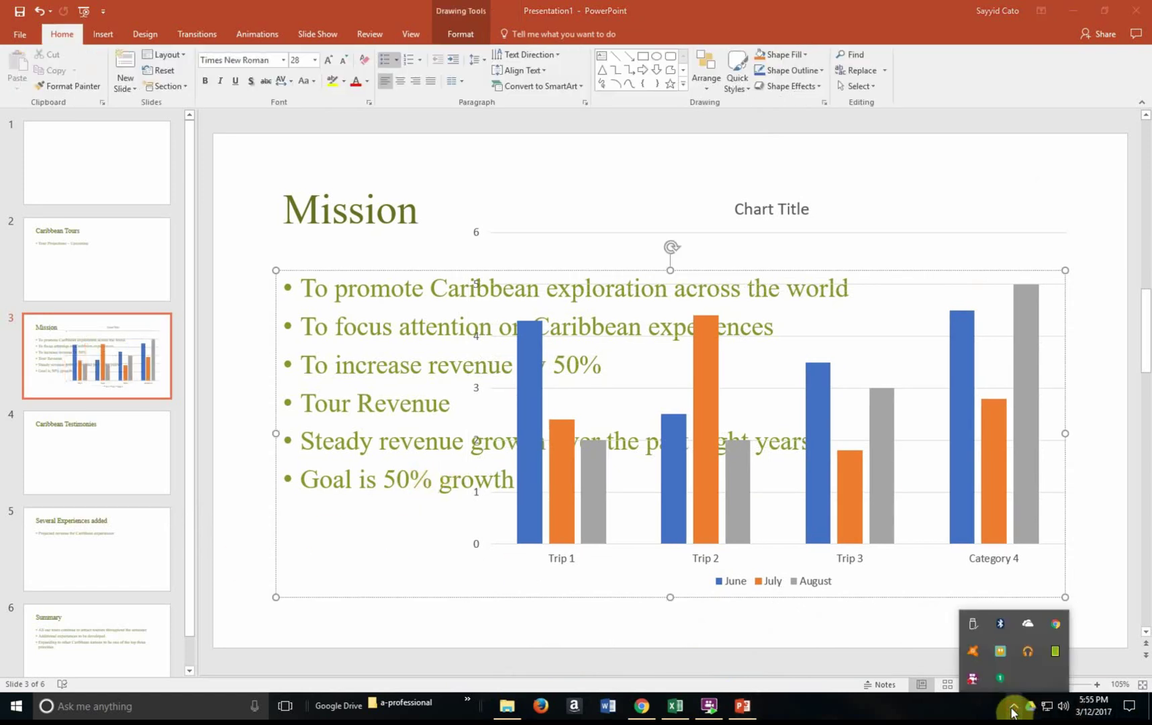
right_click(974, 684)
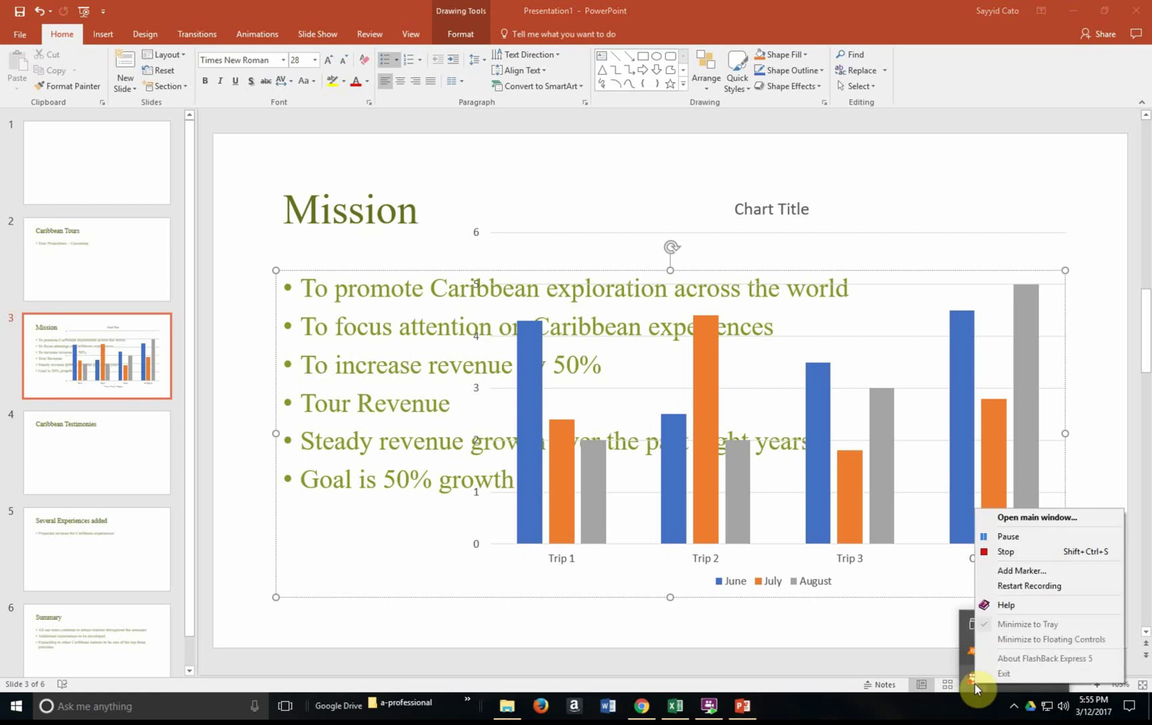